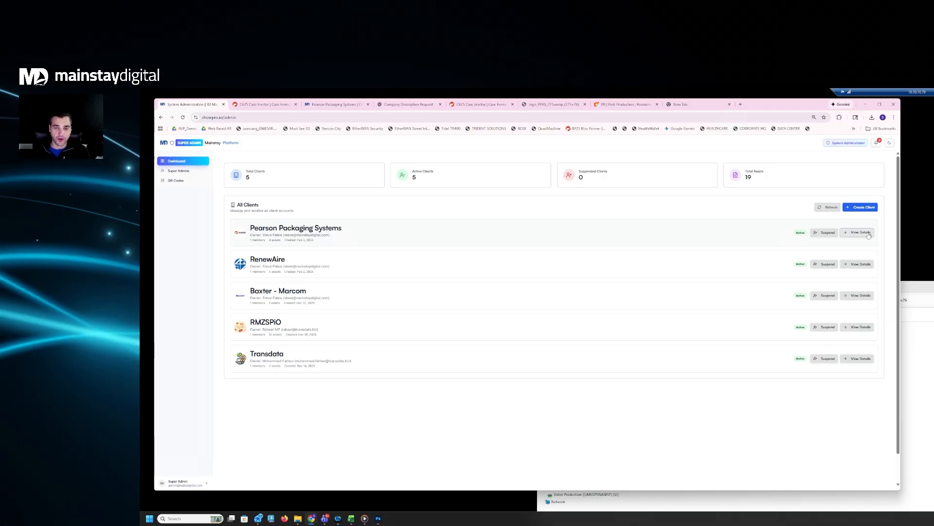
# Step: Open the Pearson Packaging Systems client's dashboard and start a new 3D model upload
pyautogui.click(862, 233)
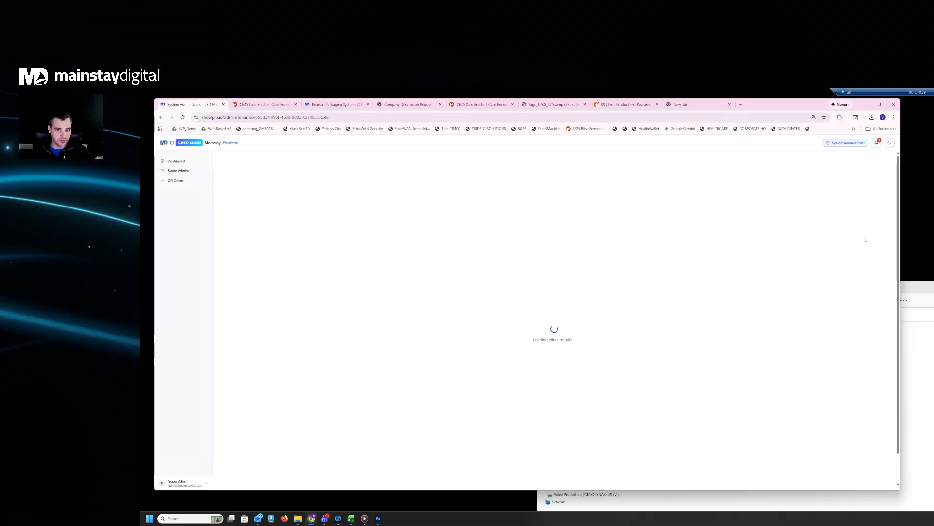
pyautogui.click(860, 170)
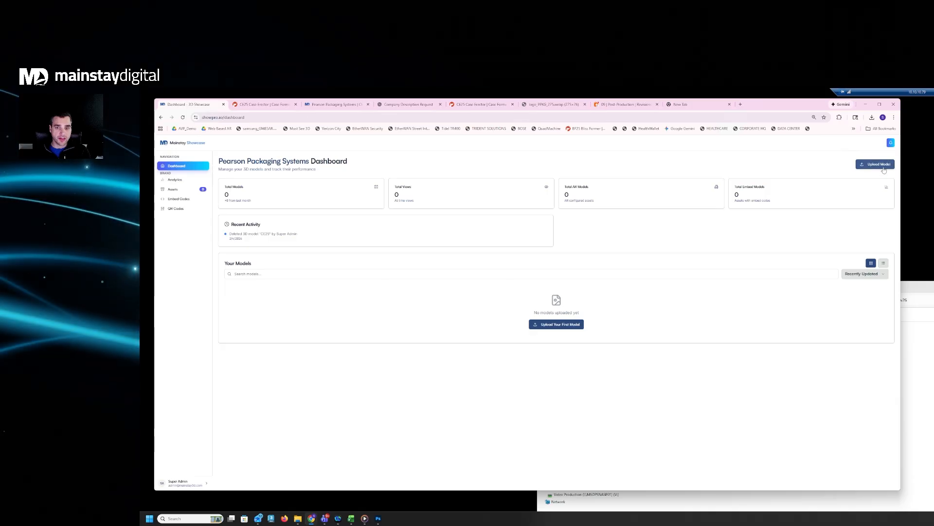
pyautogui.click(878, 164)
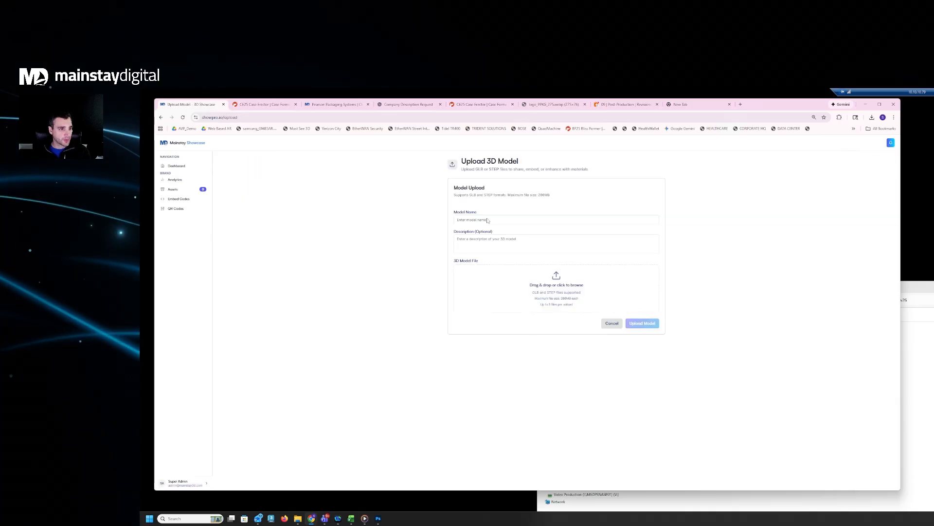
# Step: Name the model CE25 and fill its description with the CE25 Case Erector summary copied from the ChatGPT conversation
pyautogui.click(510, 220)
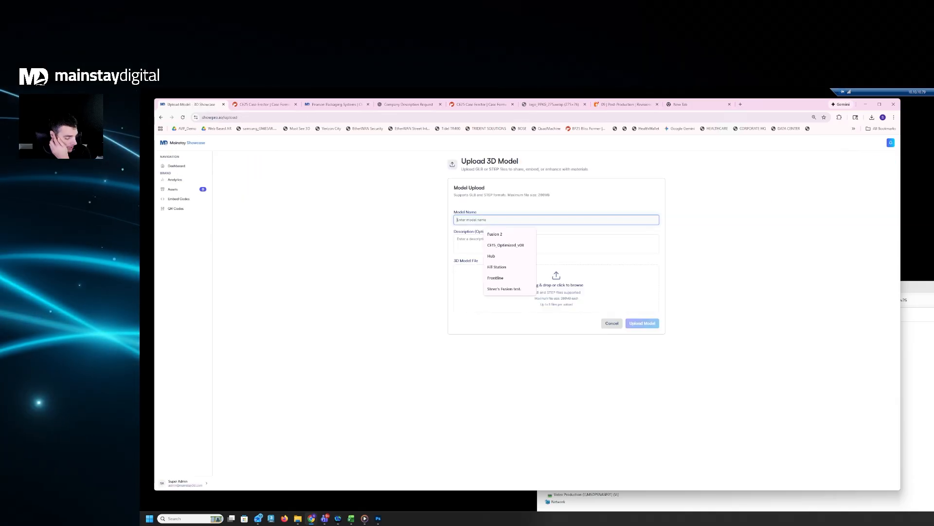
pyautogui.write('CE25')
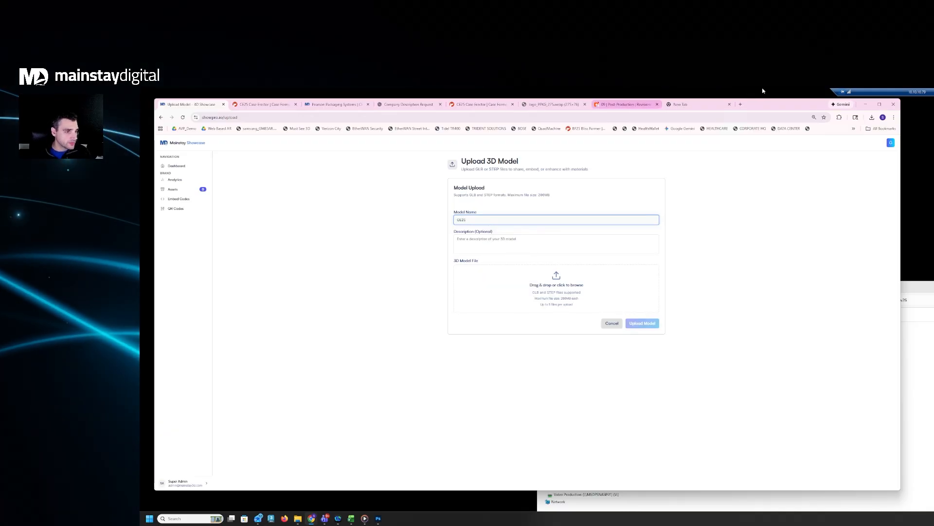
pyautogui.click(536, 243)
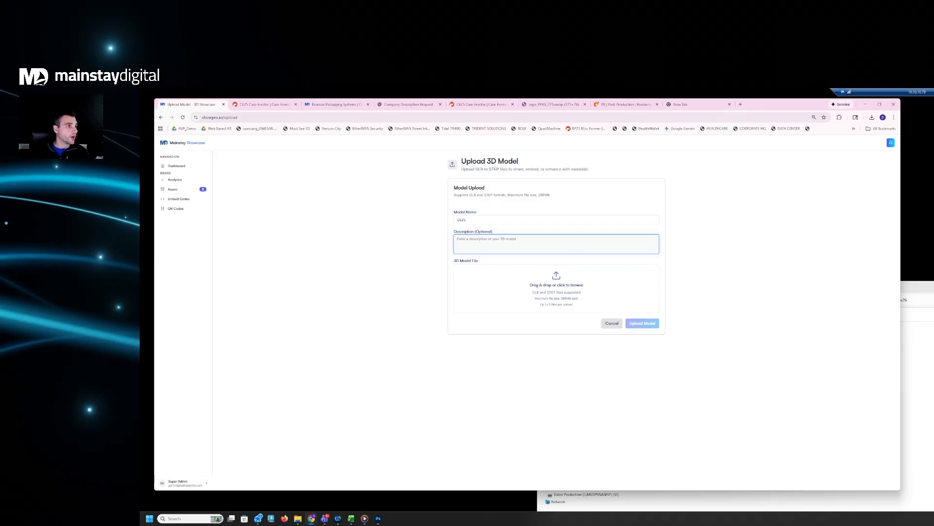
pyautogui.click(409, 105)
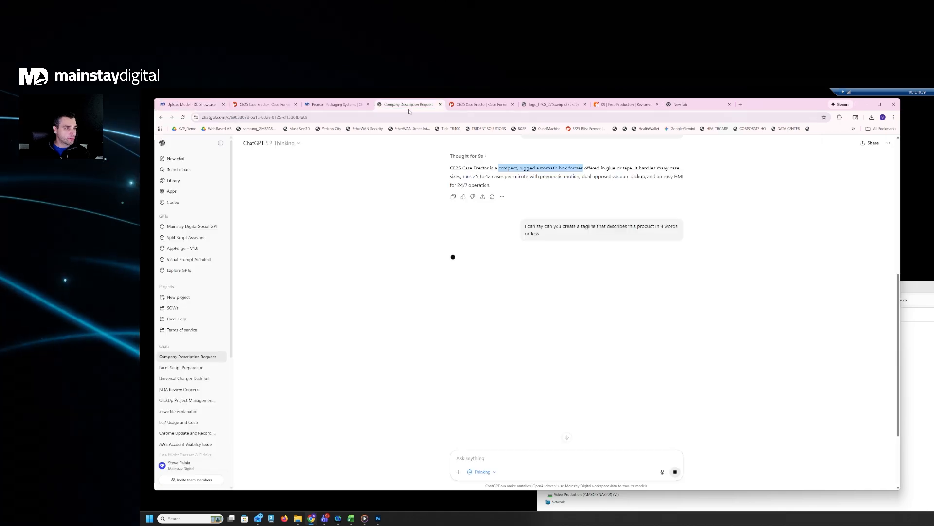
pyautogui.scroll(3, 453, 340)
pyautogui.scroll(-2, 426, 233)
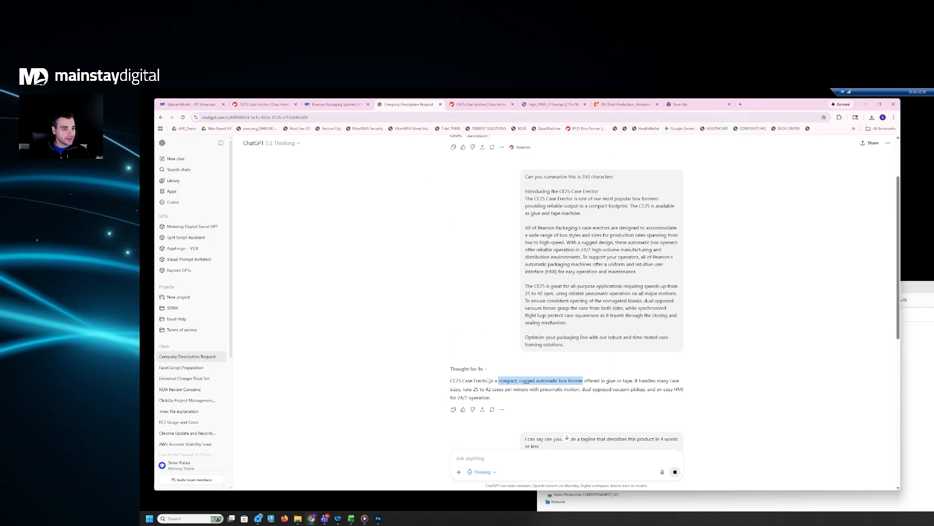
pyautogui.moveTo(491, 398); pyautogui.dragTo(450, 381)
pyautogui.hotkey('ctrl', 'c')
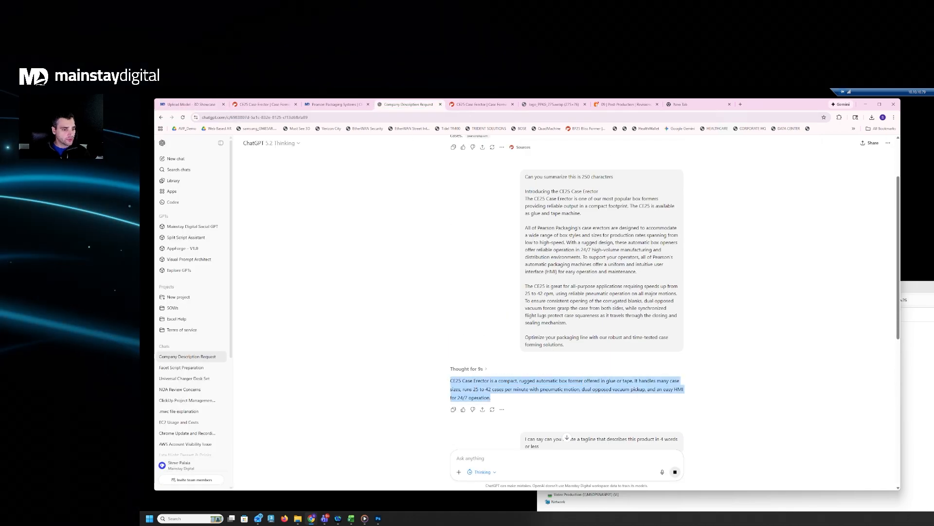
pyautogui.click(190, 104)
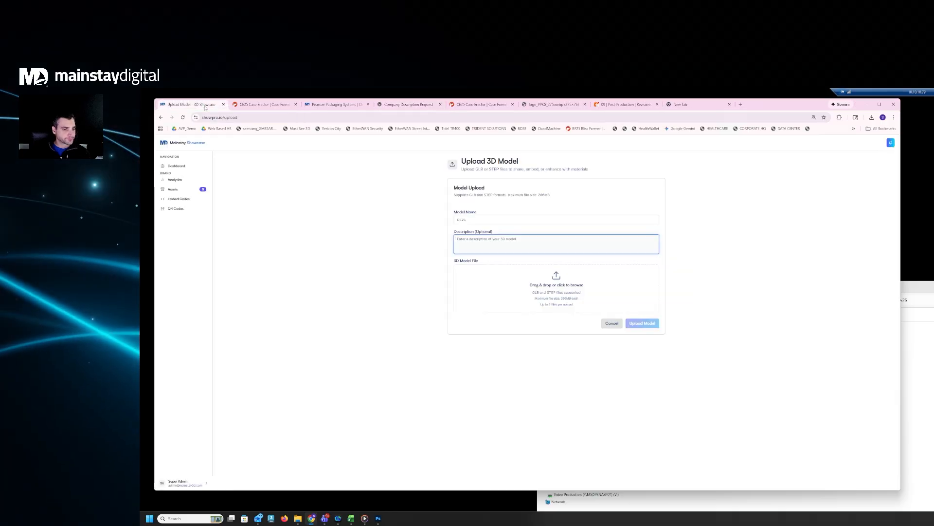
pyautogui.hotkey('ctrl', 'v')
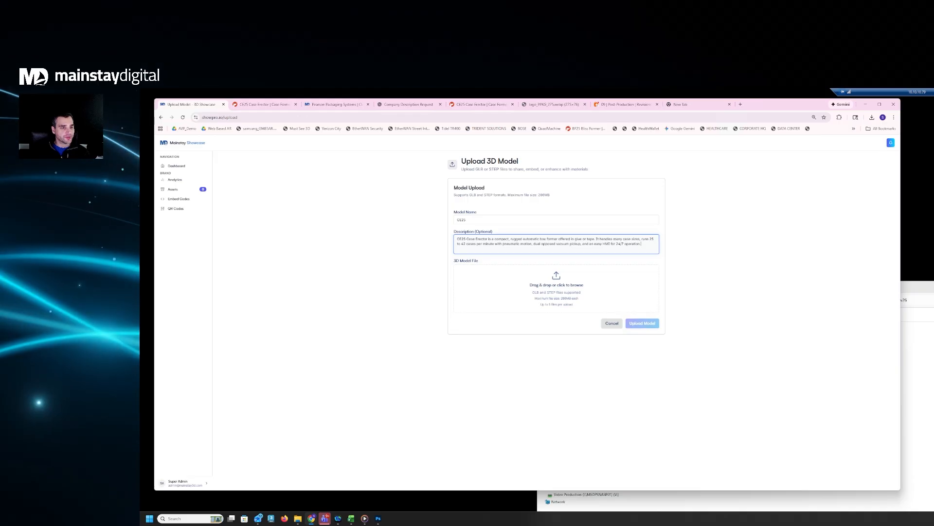
# Step: Add ce25_optimized_v26.glb from the v26 exports folder as the 3D model file and upload the model
pyautogui.click(927, 380)
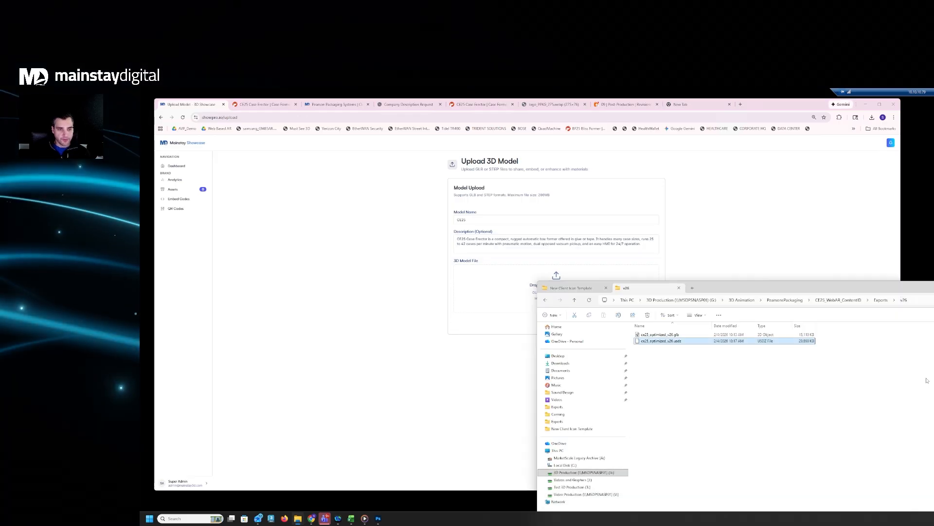
pyautogui.click(685, 336)
pyautogui.moveTo(684, 337); pyautogui.dragTo(497, 288)
pyautogui.click(651, 320)
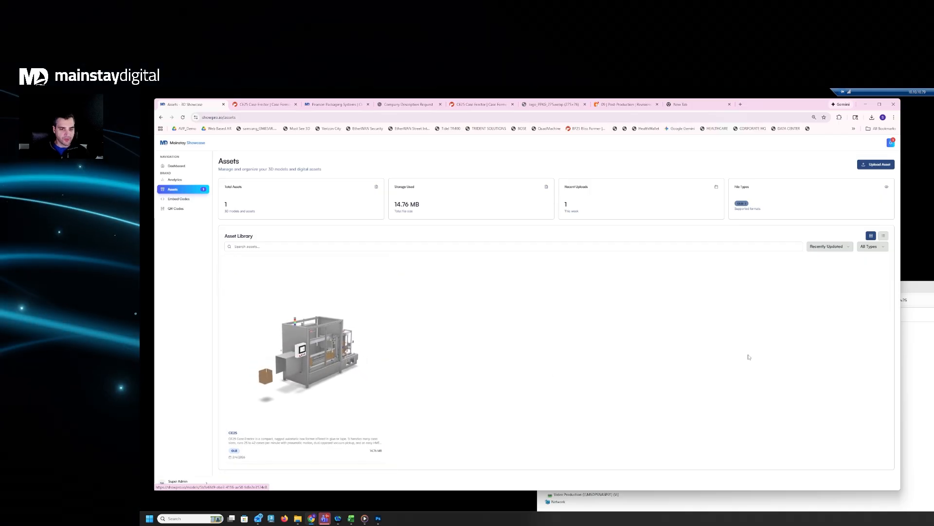
# Step: Rotate the CE25 preview in the asset library, open the asset and review its description
pyautogui.moveTo(301, 368); pyautogui.dragTo(254, 369)
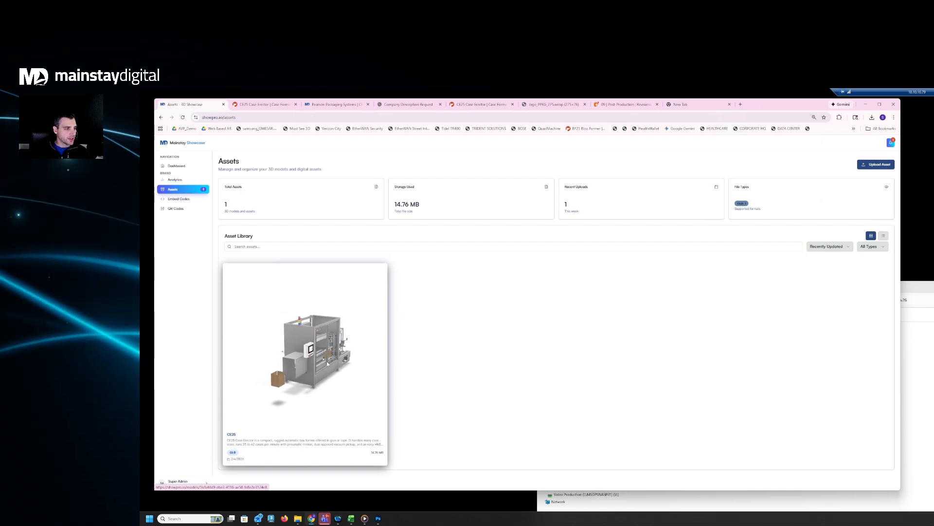
pyautogui.click(299, 371)
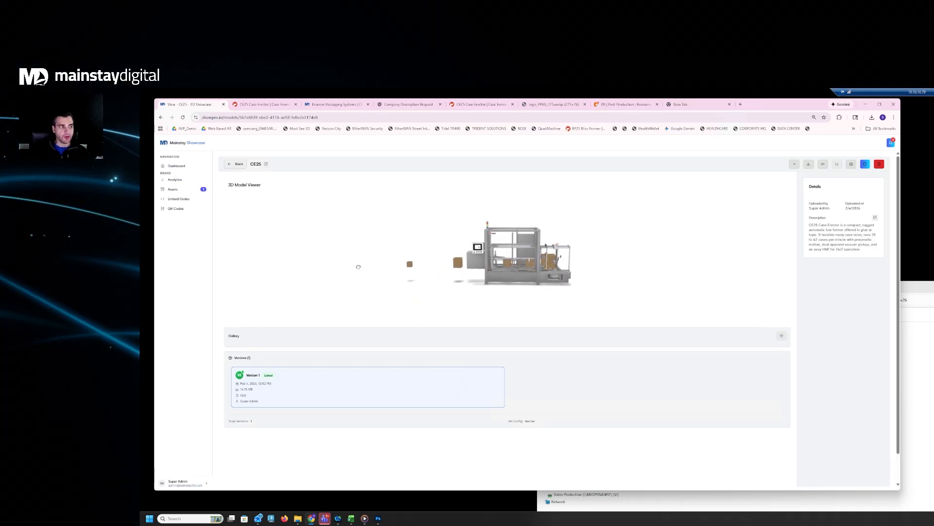
pyautogui.moveTo(861, 250); pyautogui.dragTo(809, 228)
pyautogui.click(833, 287)
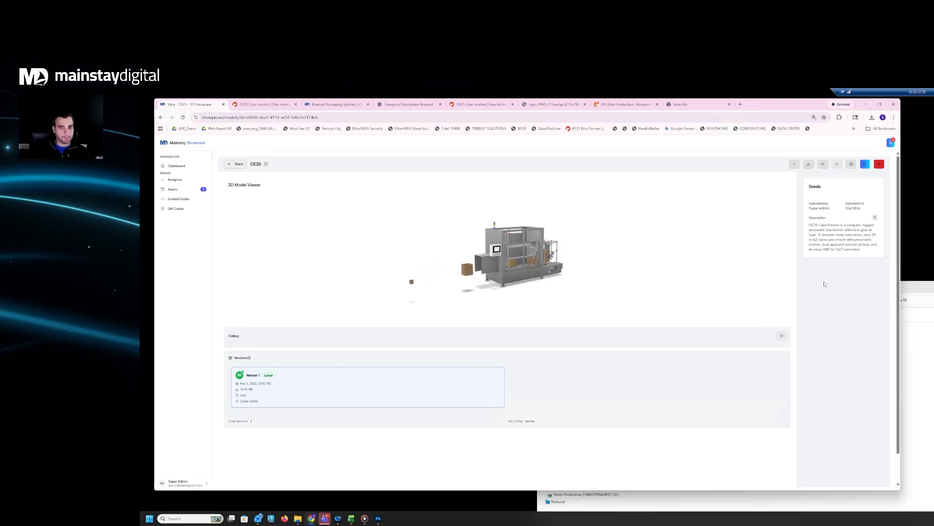
# Step: Start an AR experience for the CE25 model and add ce25_optimized_v26.usdz as its USDZ file
pyautogui.click(864, 168)
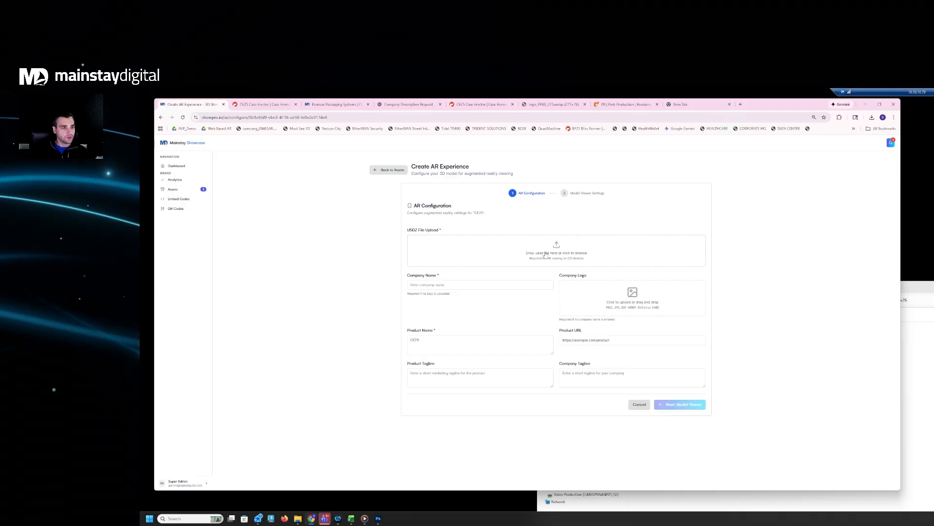
pyautogui.click(917, 351)
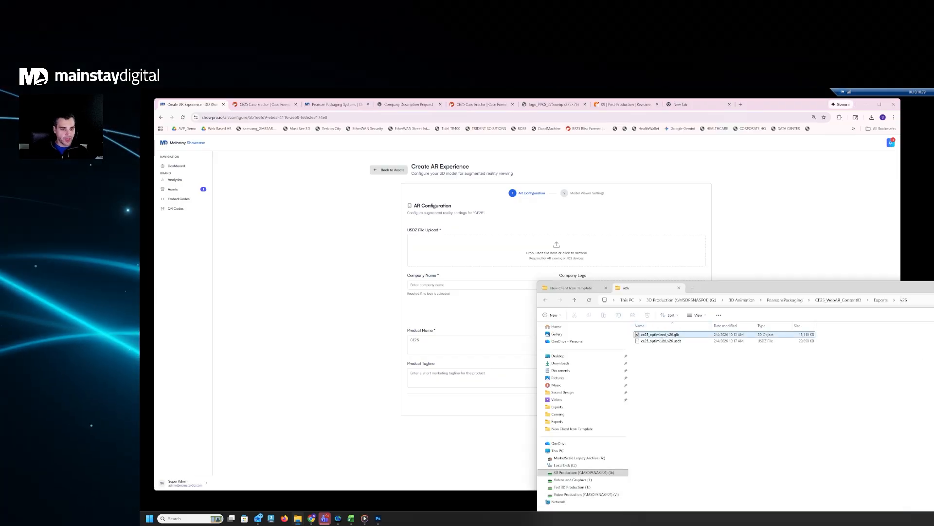
pyautogui.moveTo(662, 341); pyautogui.dragTo(560, 251)
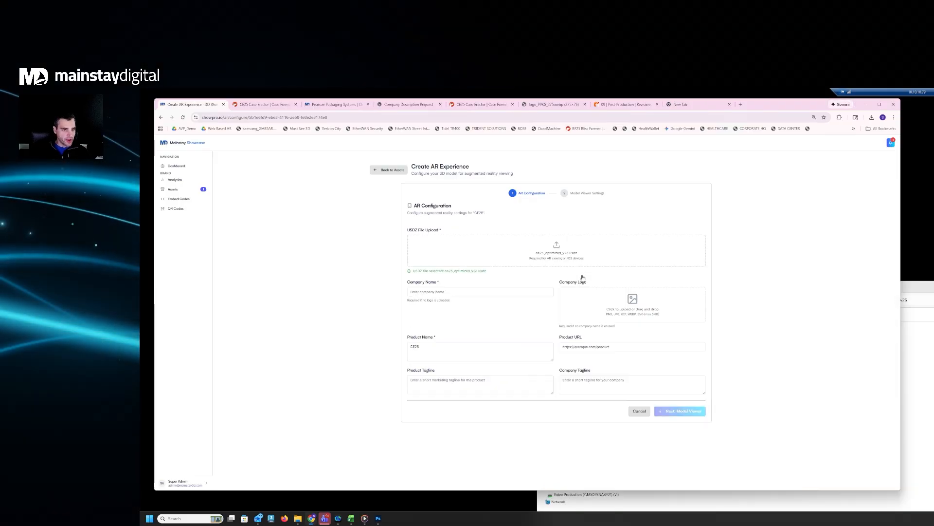
# Step: Enter Pearson Packaging Systems as the company name in the AR configuration
pyautogui.click(501, 292)
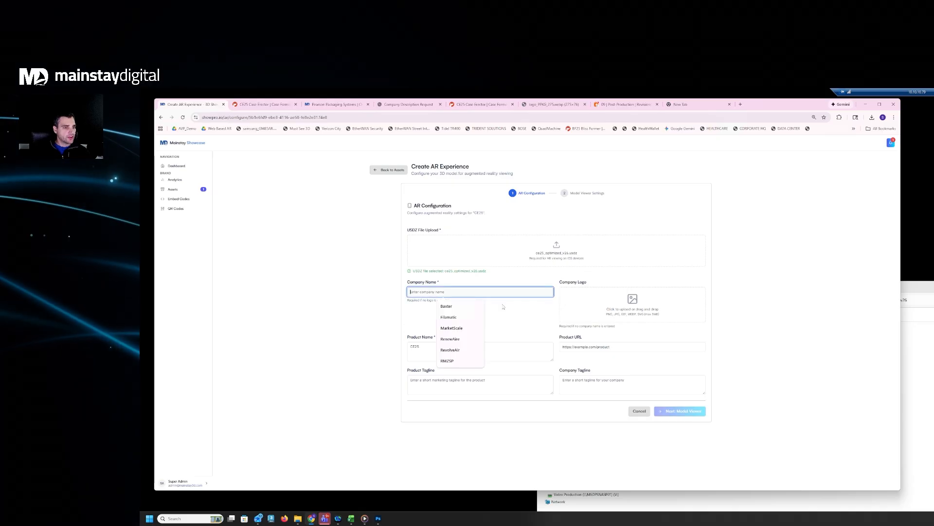
pyautogui.click(522, 308)
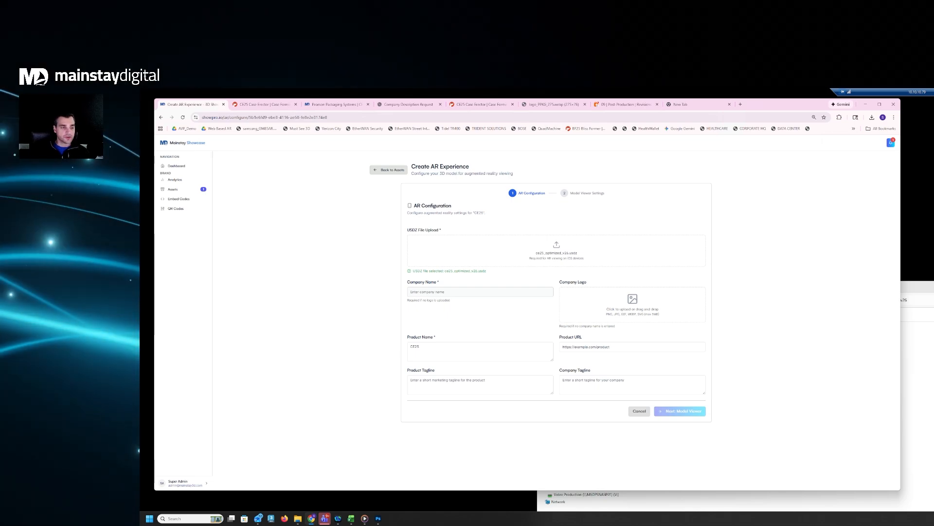
pyautogui.click(443, 292)
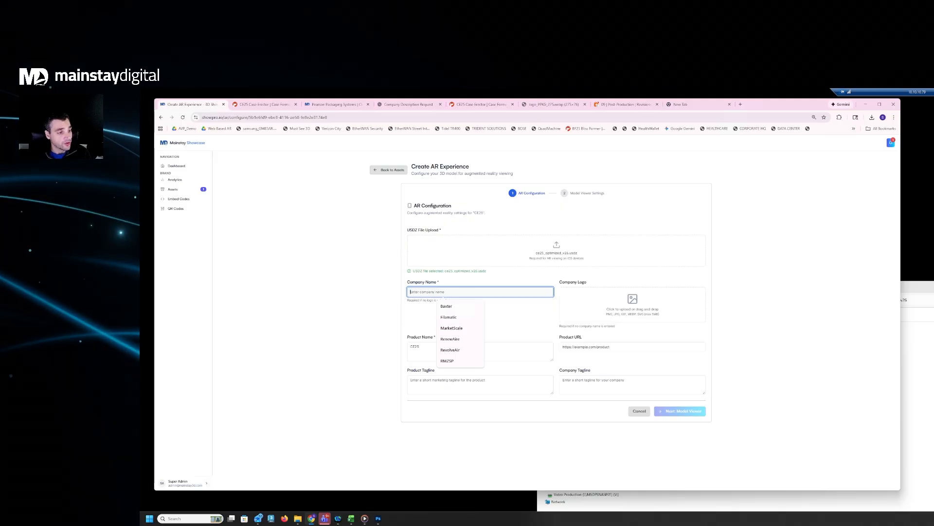
pyautogui.write('P')
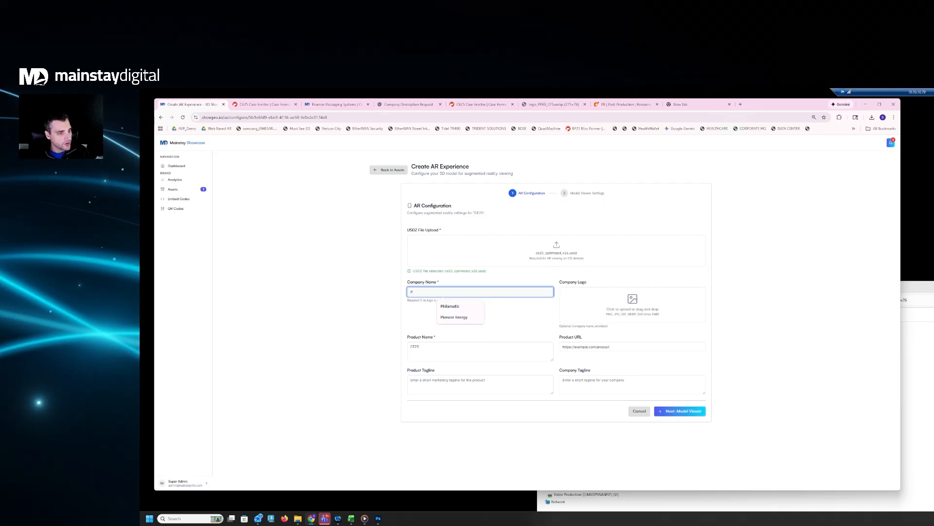
pyautogui.write('earson ')
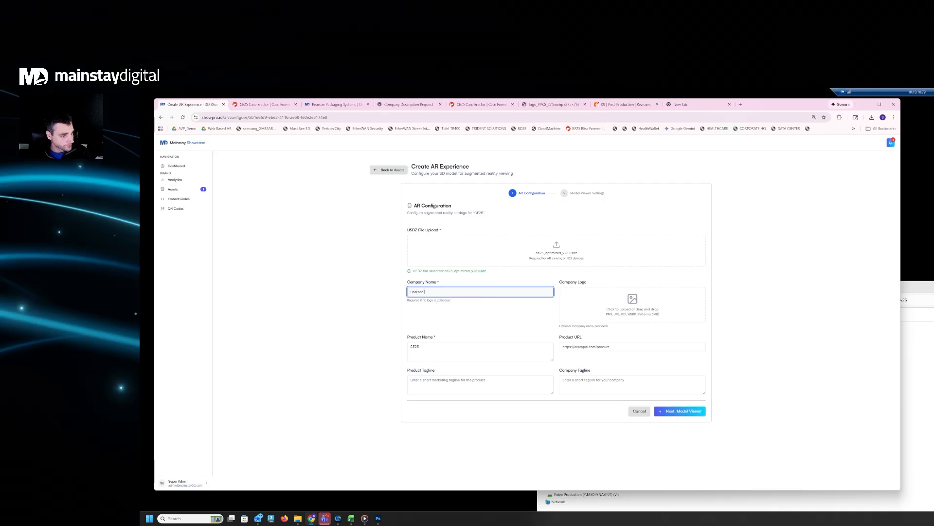
pyautogui.write('Pack')
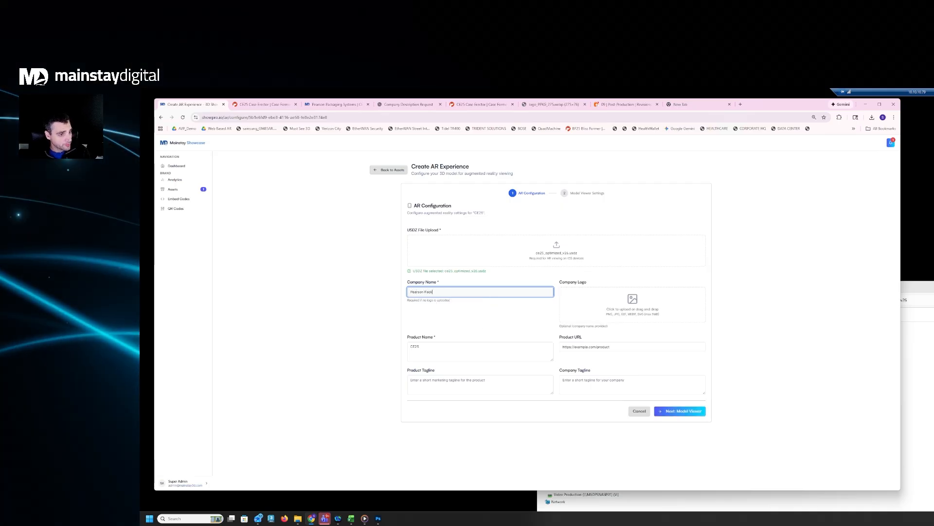
pyautogui.write('aging Sys')
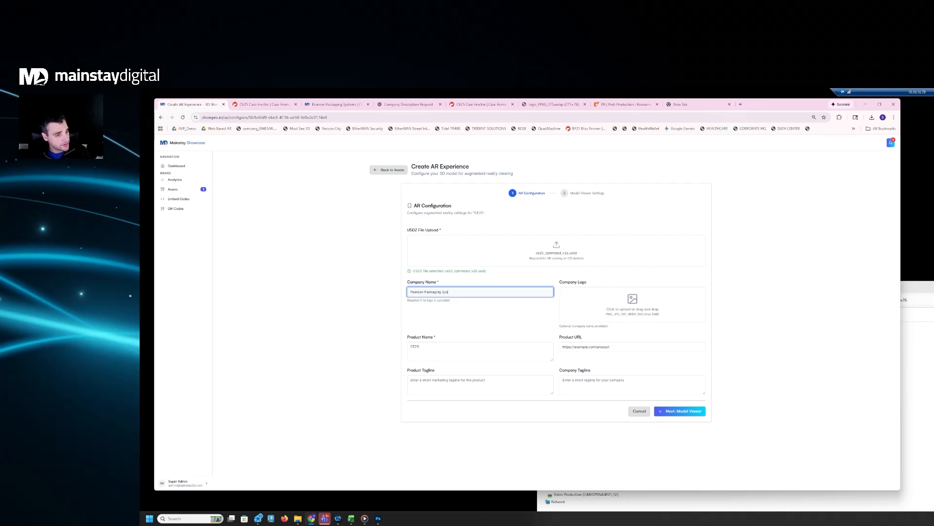
pyautogui.write('tems')
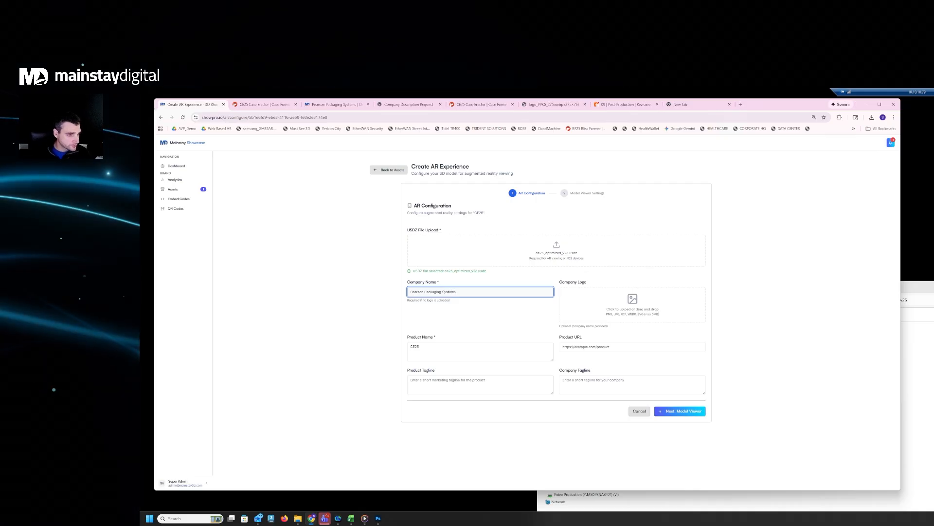
pyautogui.click(538, 333)
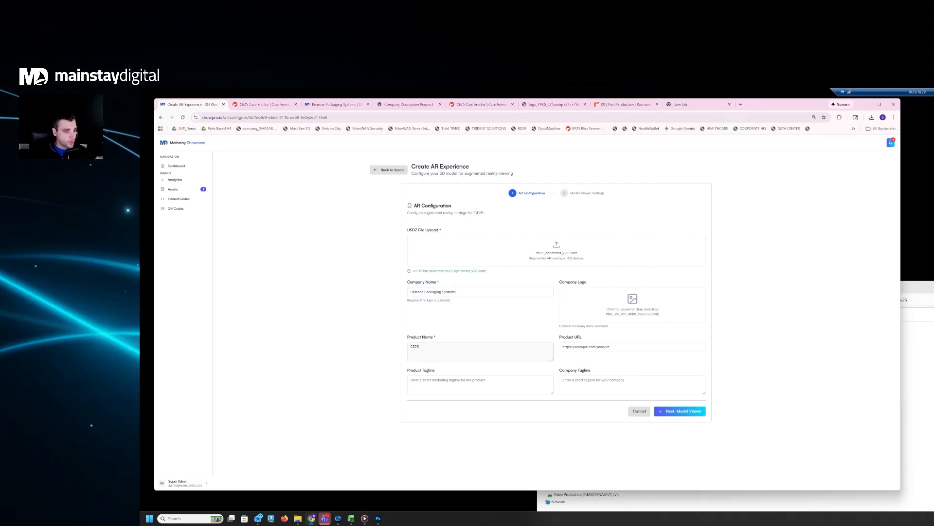
# Step: Set the product tagline to "Compact, rugged automatic box former", copying the phrase from the ChatGPT summary and capitalizing its first letter
pyautogui.moveTo(430, 348); pyautogui.dragTo(376, 350)
pyautogui.click(424, 392)
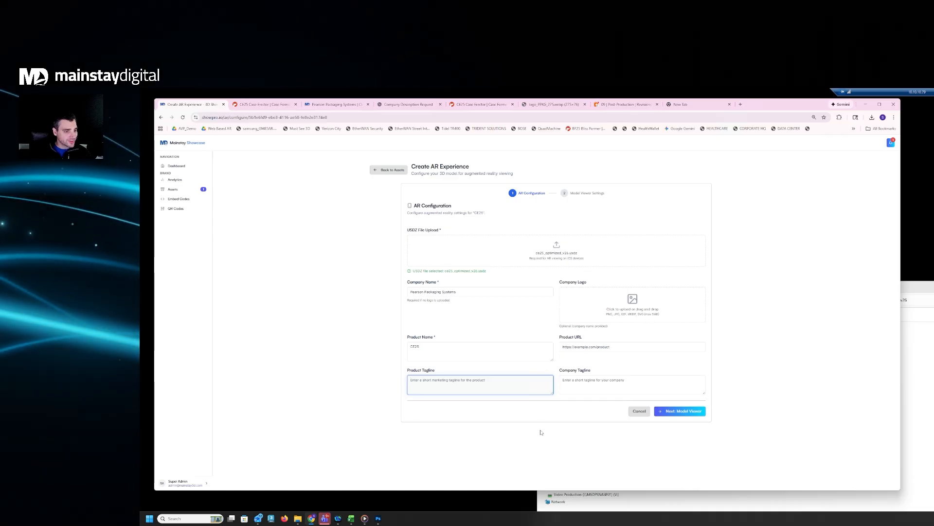
pyautogui.click(417, 107)
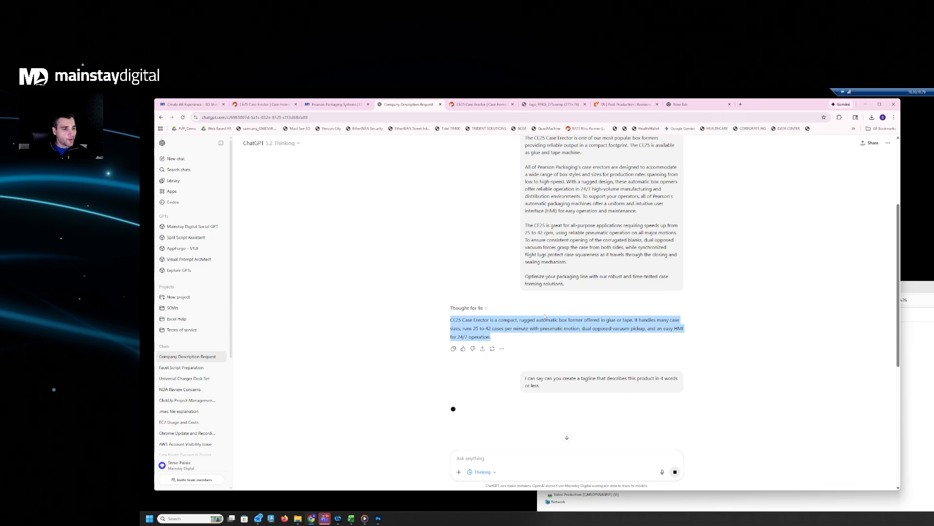
pyautogui.click(538, 350)
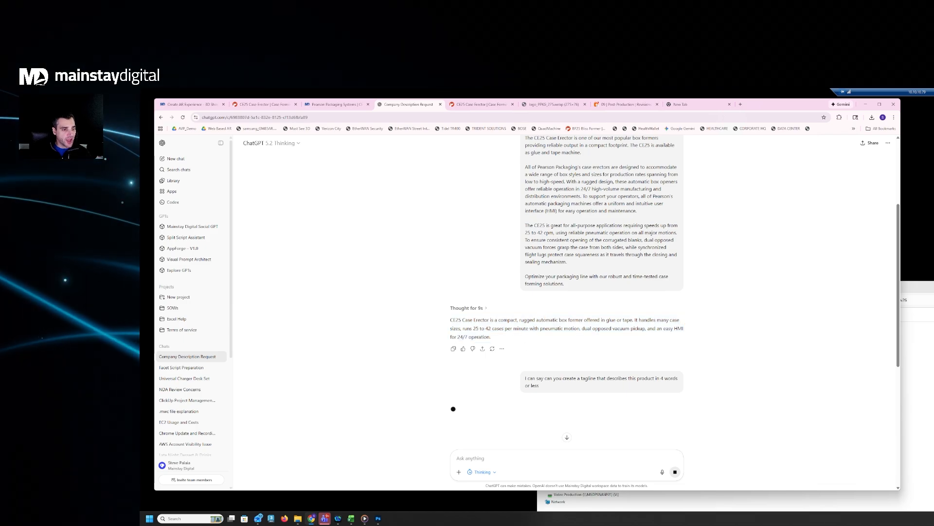
pyautogui.moveTo(526, 320); pyautogui.dragTo(581, 320)
pyautogui.hotkey('ctrl', 'c')
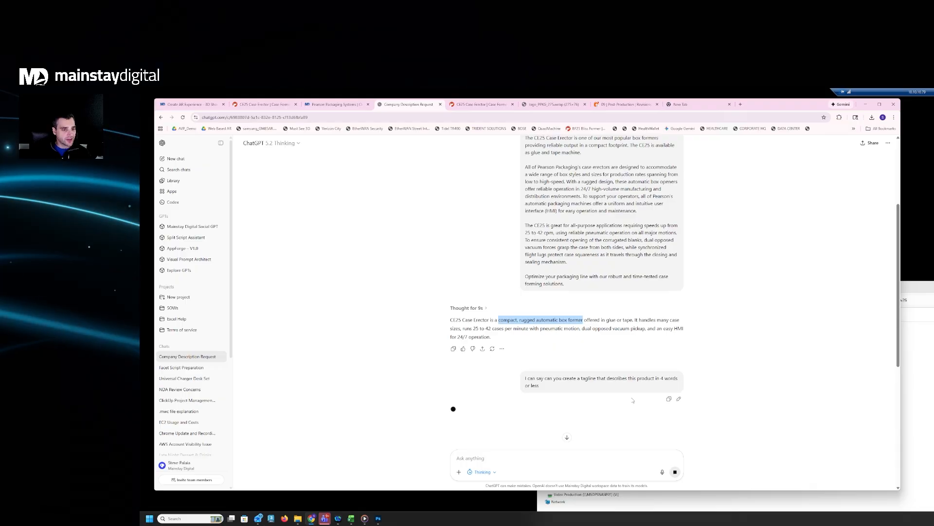
pyautogui.click(211, 106)
pyautogui.hotkey('ctrl', 'v')
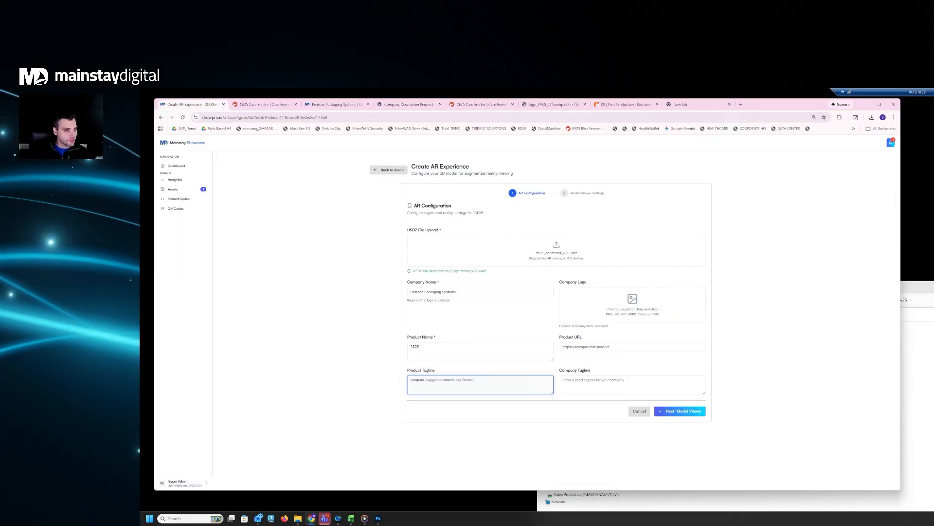
pyautogui.click(411, 380)
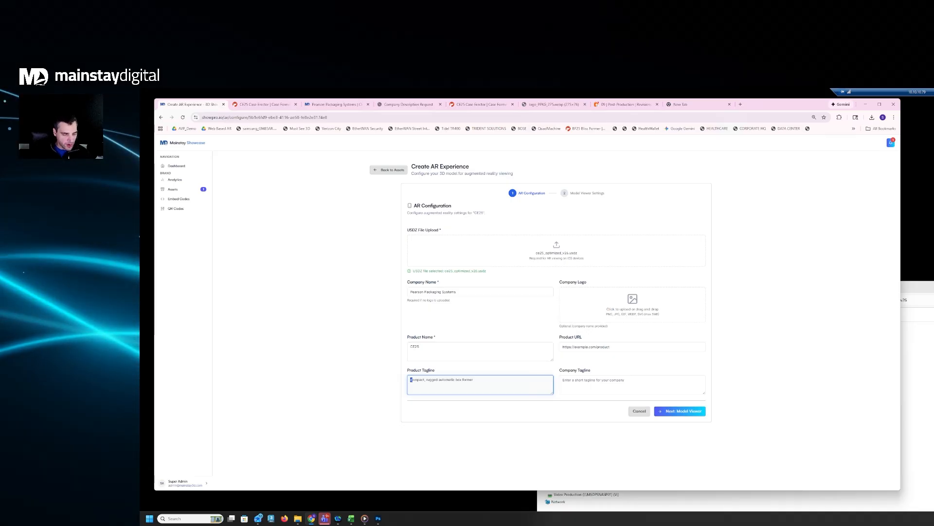
pyautogui.write('C')
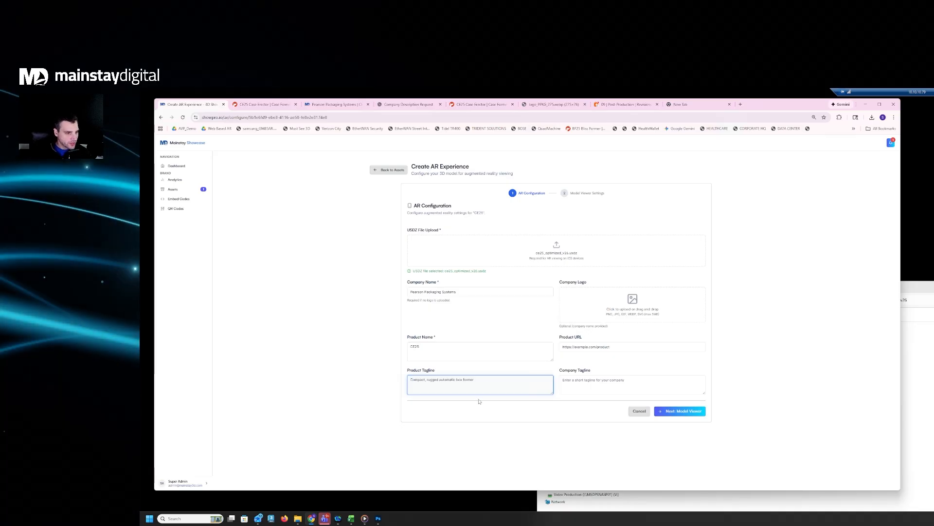
pyautogui.moveTo(410, 380); pyautogui.dragTo(474, 379)
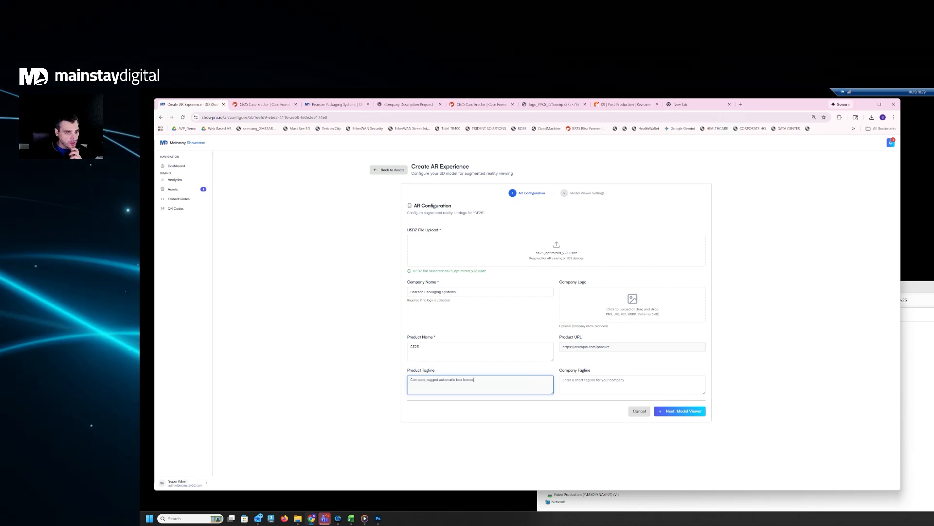
pyautogui.click(482, 104)
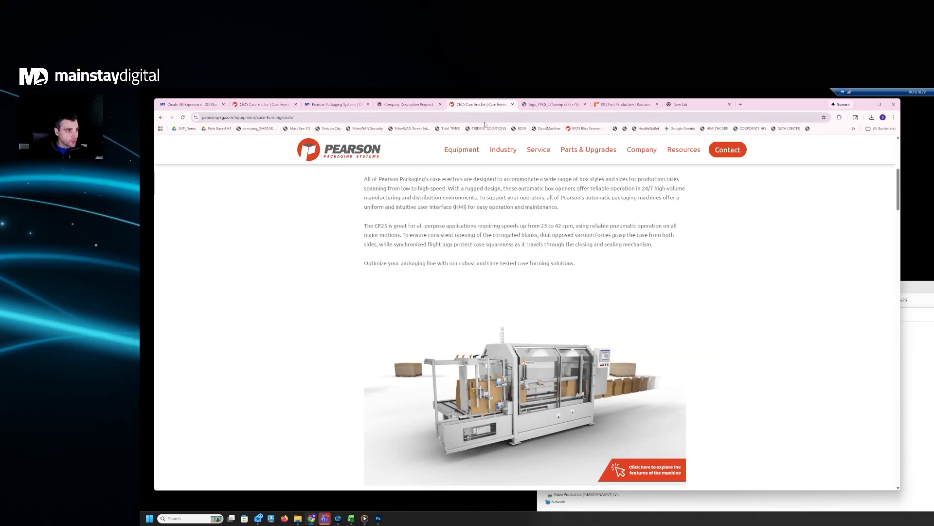
pyautogui.click(485, 120)
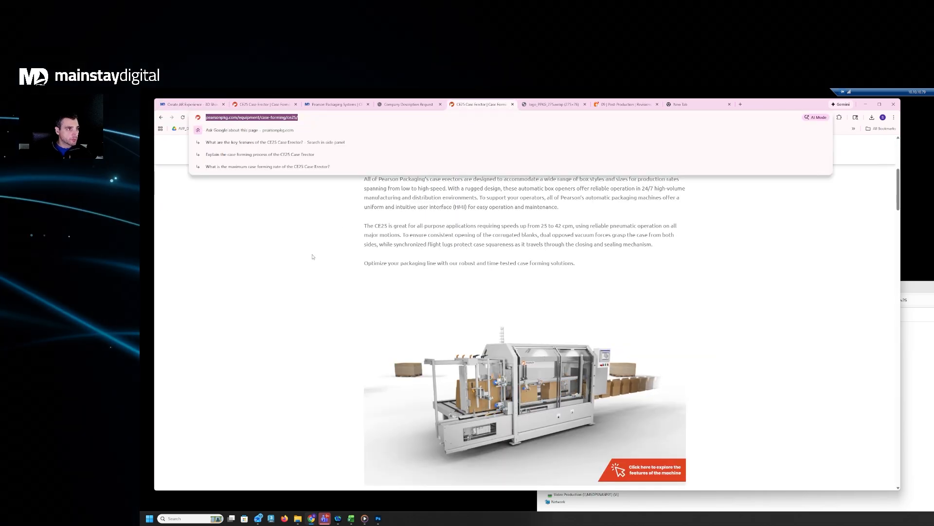
pyautogui.click(595, 301)
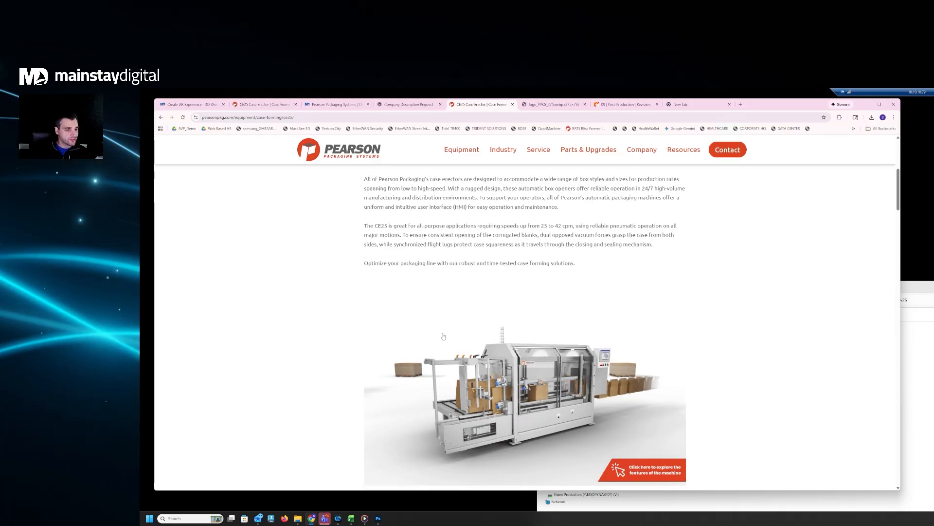
pyautogui.click(328, 121)
pyautogui.hotkey('ctrl', 'c')
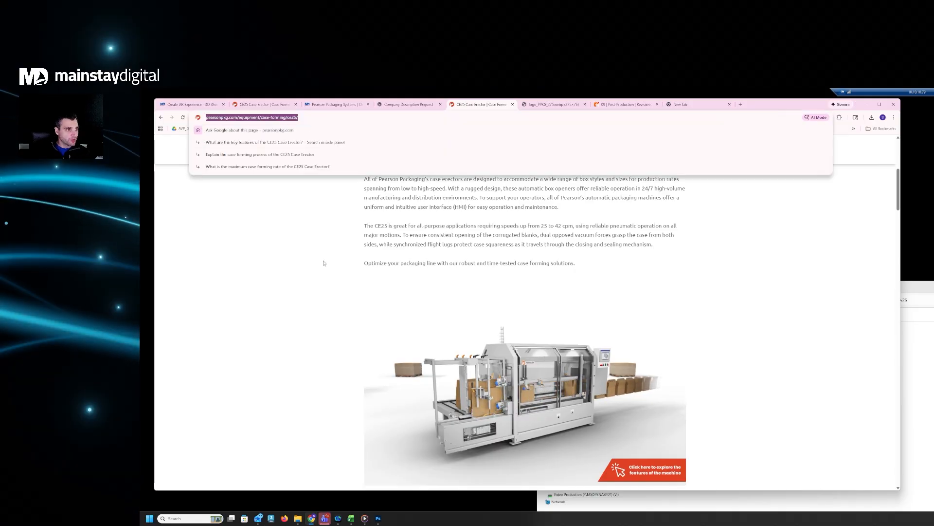
pyautogui.click(324, 263)
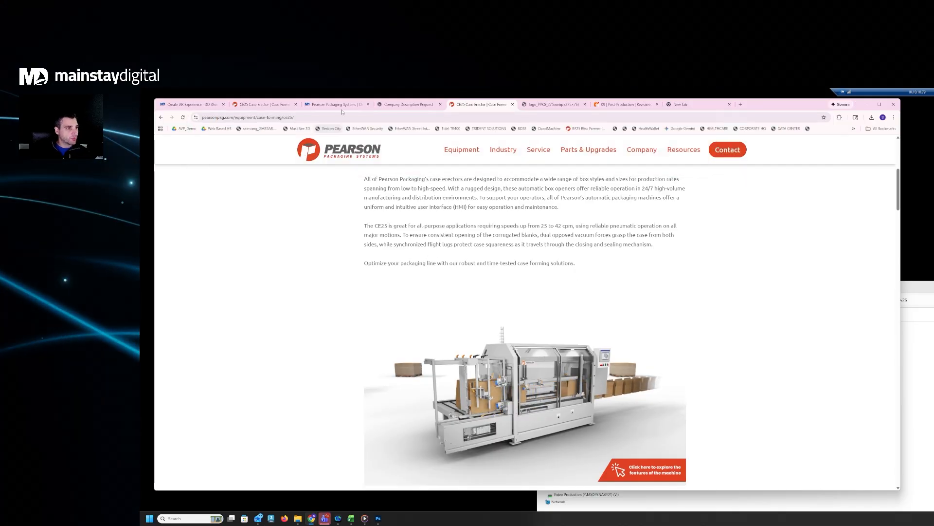
pyautogui.click(263, 105)
pyautogui.click(198, 105)
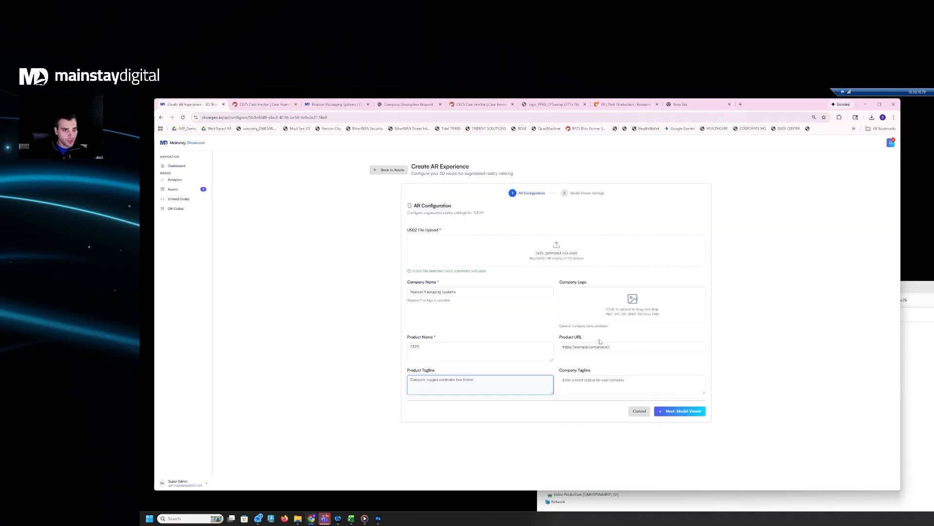
pyautogui.moveTo(619, 347); pyautogui.dragTo(538, 338)
pyautogui.hotkey('ctrl', 'v')
pyautogui.click(766, 338)
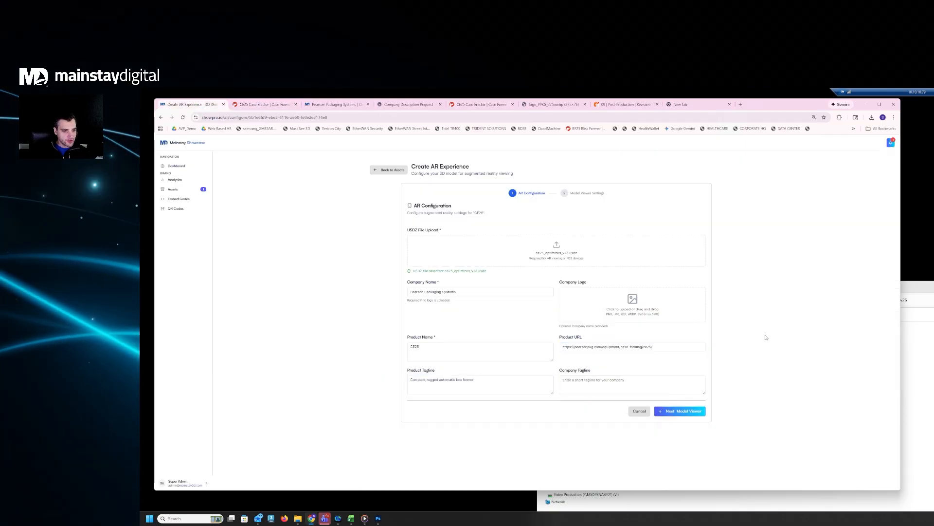
# Step: Clear the company name in the AR configuration, leaving the company tagline empty
pyautogui.click(629, 385)
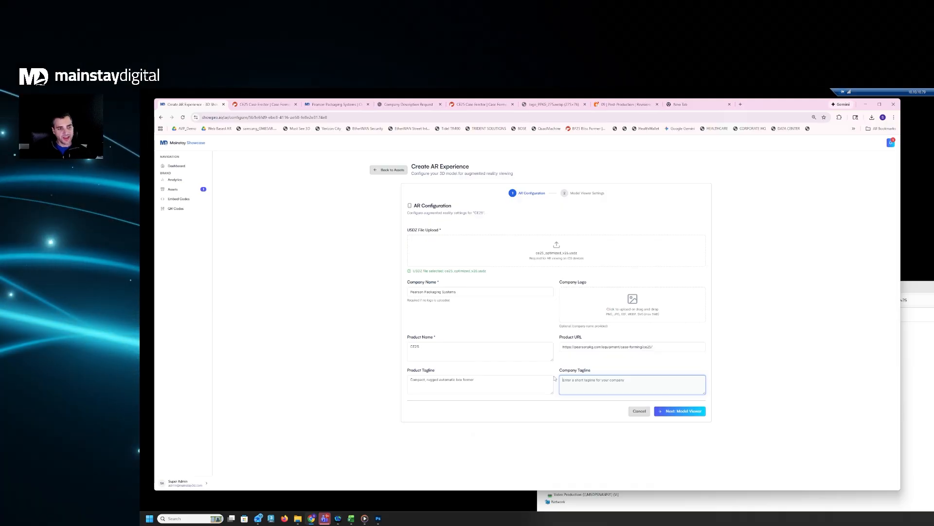
pyautogui.click(744, 364)
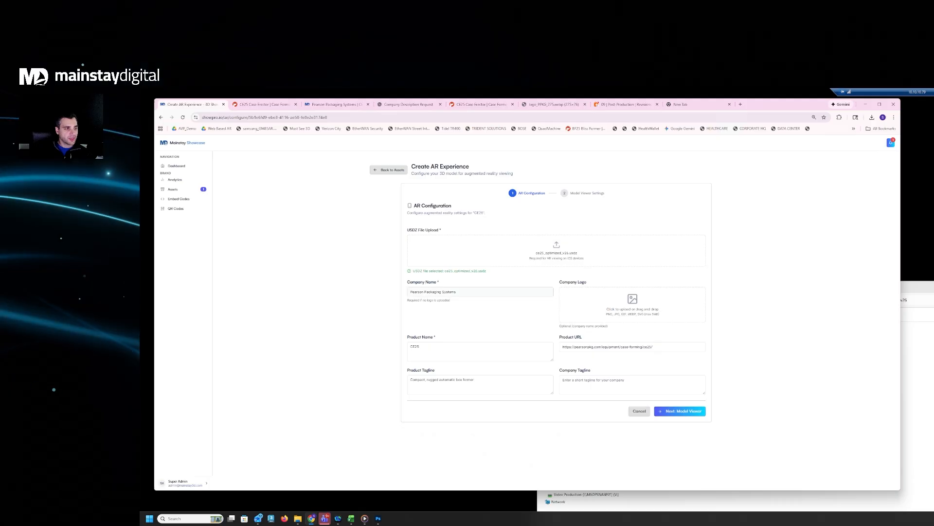
pyautogui.moveTo(474, 292); pyautogui.dragTo(400, 295)
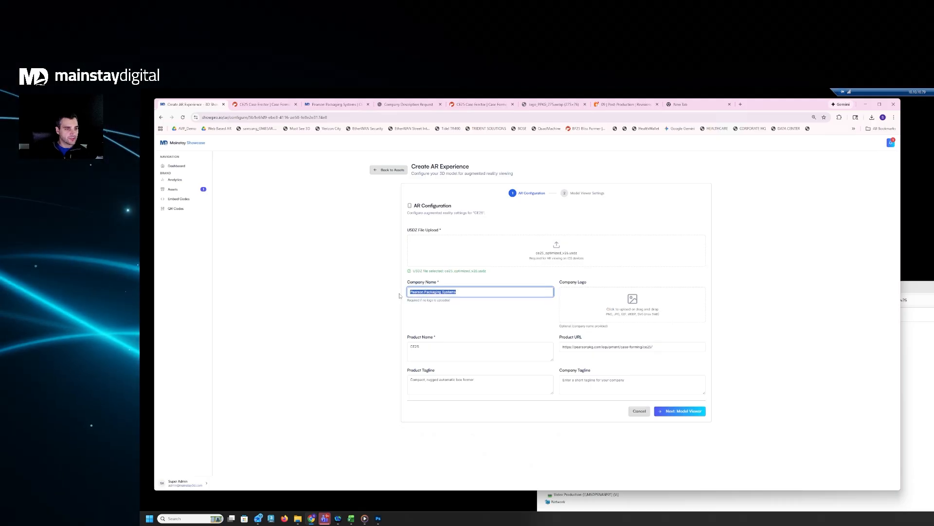
pyautogui.click(433, 313)
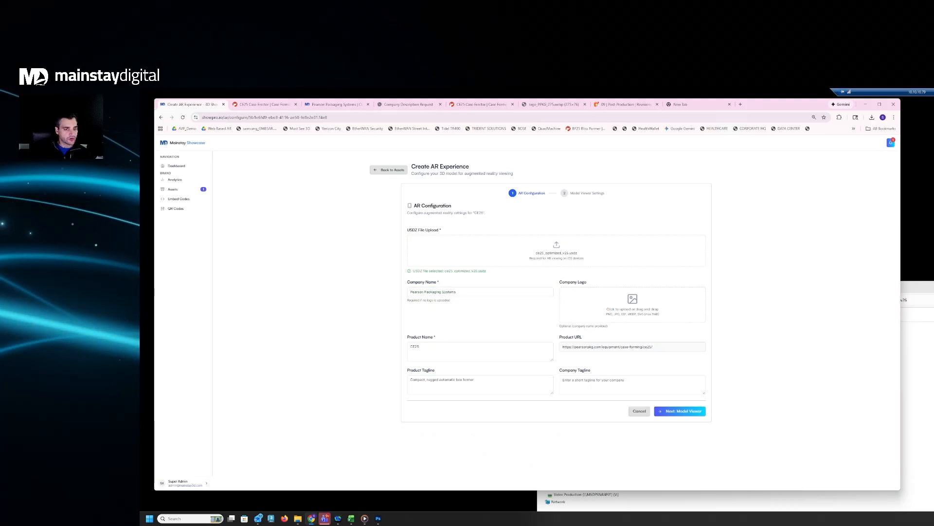
pyautogui.moveTo(487, 292); pyautogui.dragTo(323, 296)
pyautogui.press('BackSpace')
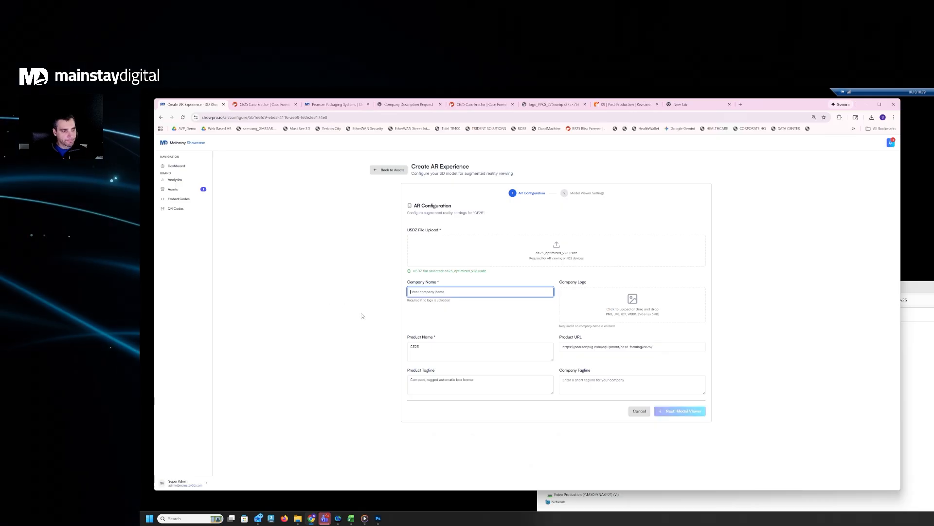
pyautogui.click(465, 324)
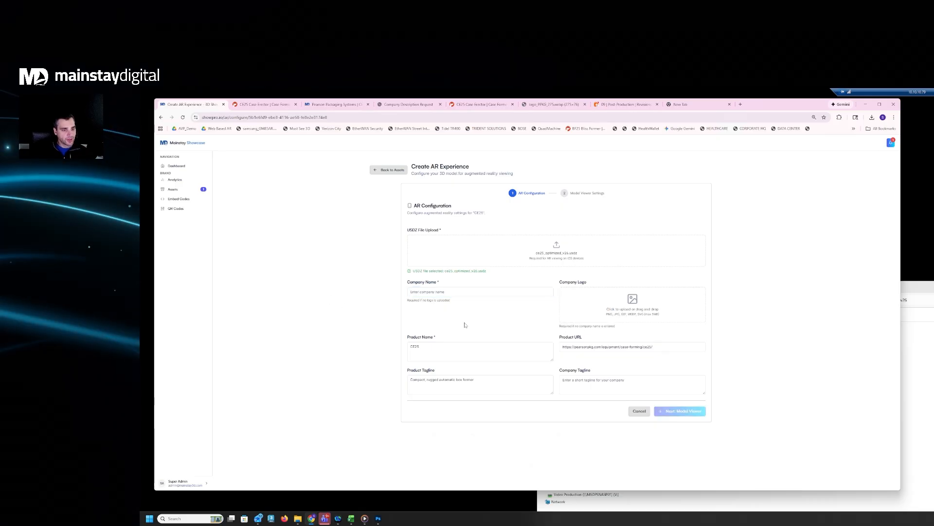
# Step: Upload logo_PPKG_275.webp from Downloads as the company logo and continue to the model viewer settings
pyautogui.click(639, 310)
pyautogui.click(234, 146)
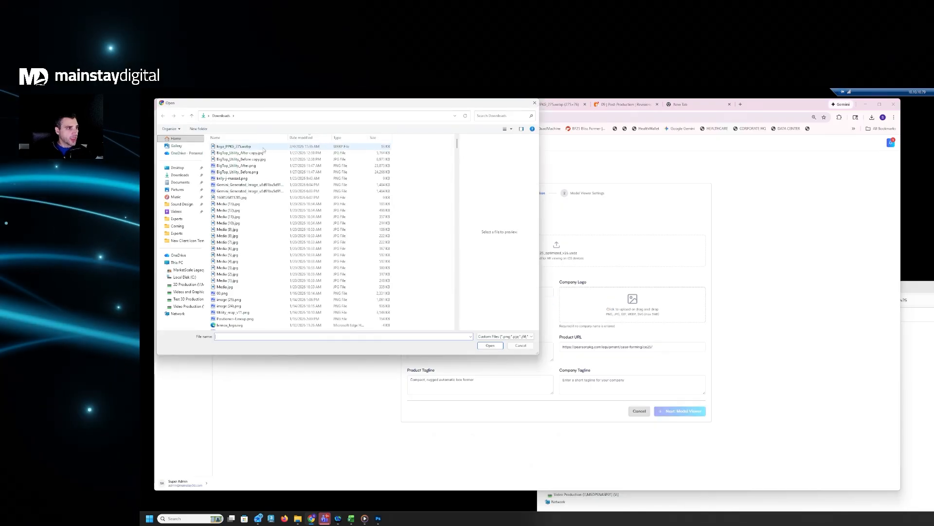
pyautogui.click(490, 346)
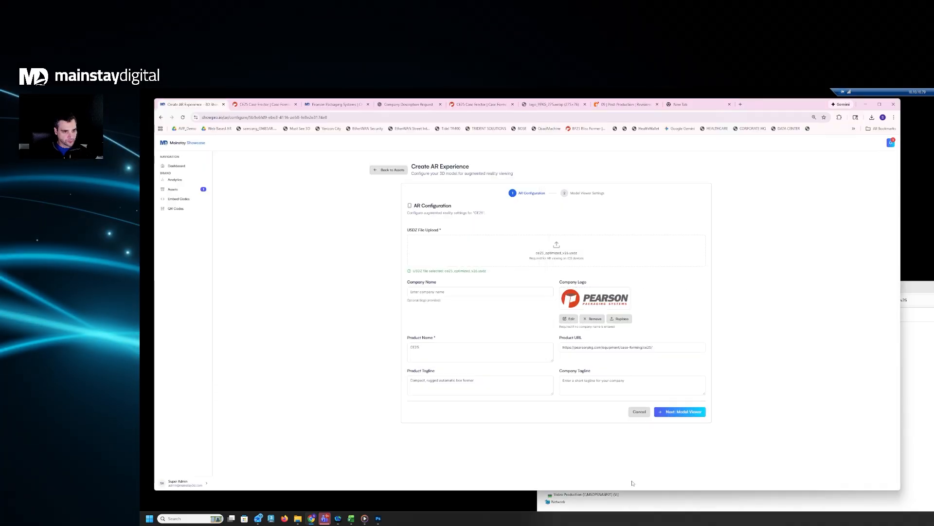
pyautogui.click(691, 412)
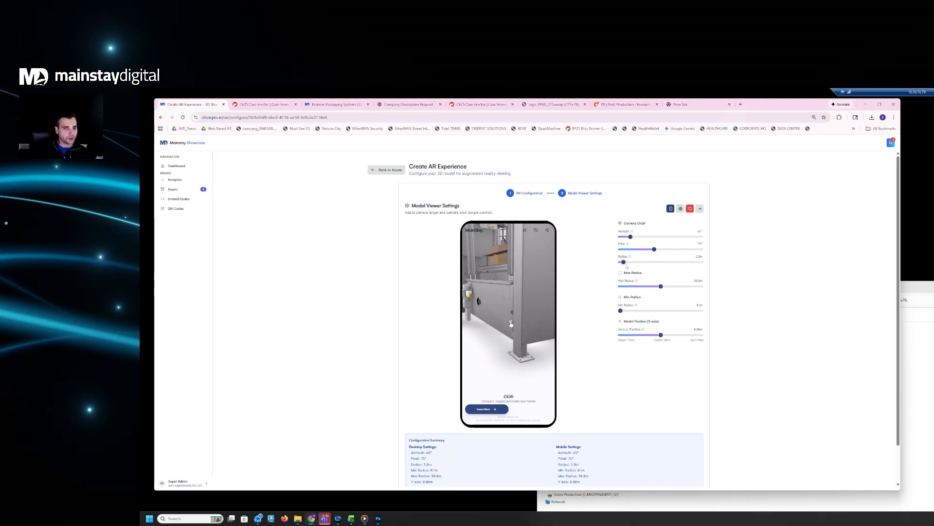
# Step: Set the mobile camera orbit to a 9.7 m radius, 70° polar angle and 45° azimuth
pyautogui.moveTo(623, 261); pyautogui.dragTo(637, 265)
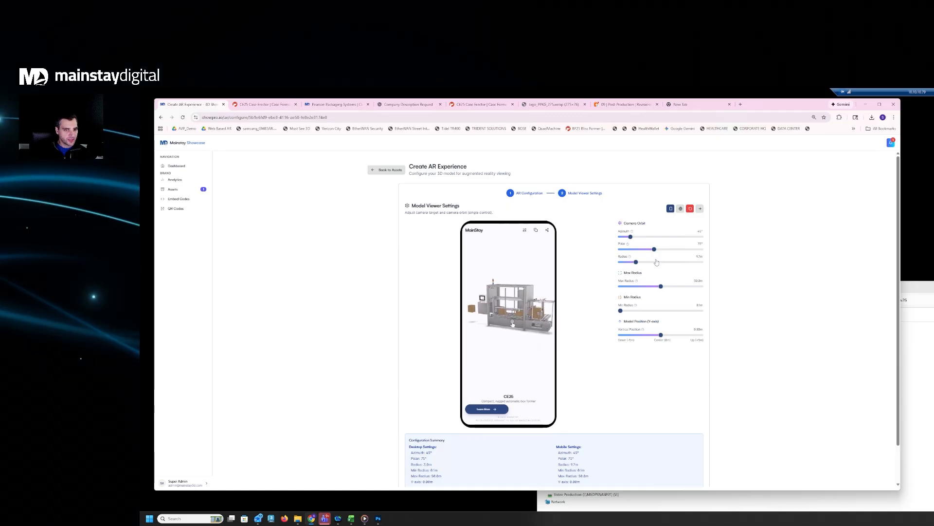
pyautogui.moveTo(655, 250)
pyautogui.mouseDown()
pyautogui.moveTo(639, 249)
pyautogui.moveTo(665, 252)
pyautogui.moveTo(629, 252)
pyautogui.moveTo(653, 252)
pyautogui.mouseUp()
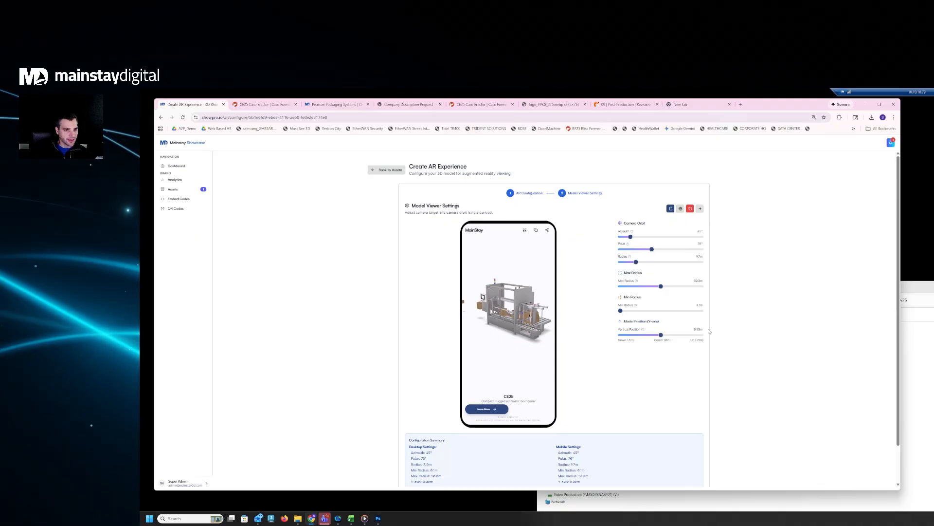
pyautogui.moveTo(631, 237)
pyautogui.mouseDown()
pyautogui.moveTo(644, 238)
pyautogui.moveTo(630, 237)
pyautogui.mouseUp()
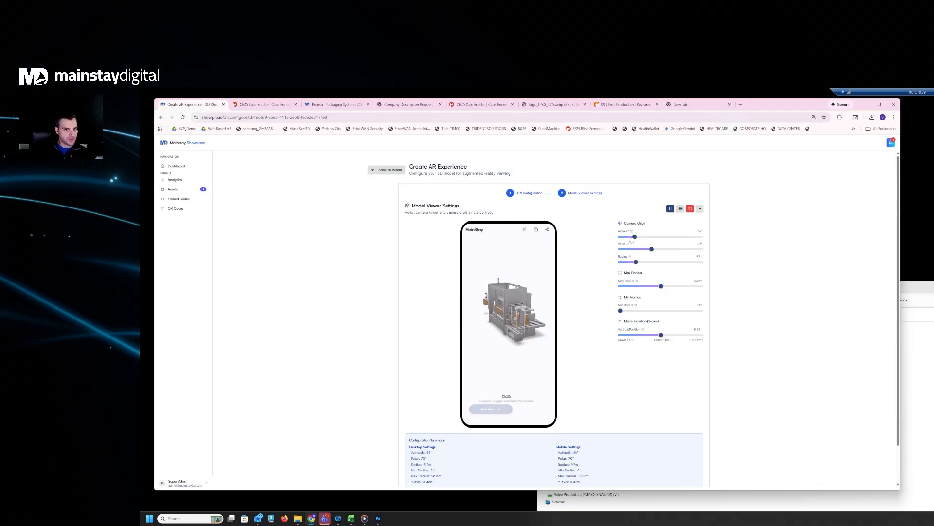
pyautogui.click(699, 232)
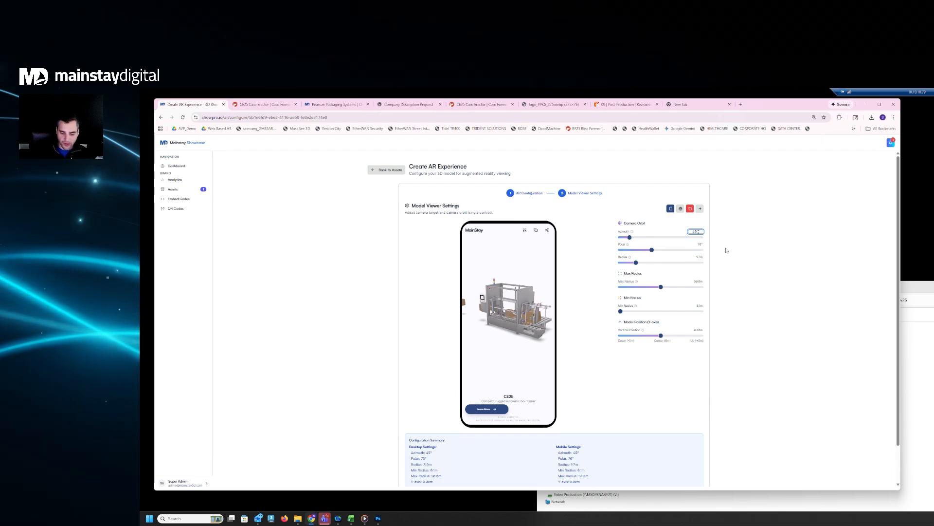
pyautogui.press('BackSpace')
pyautogui.write('5')
pyautogui.press('Return')
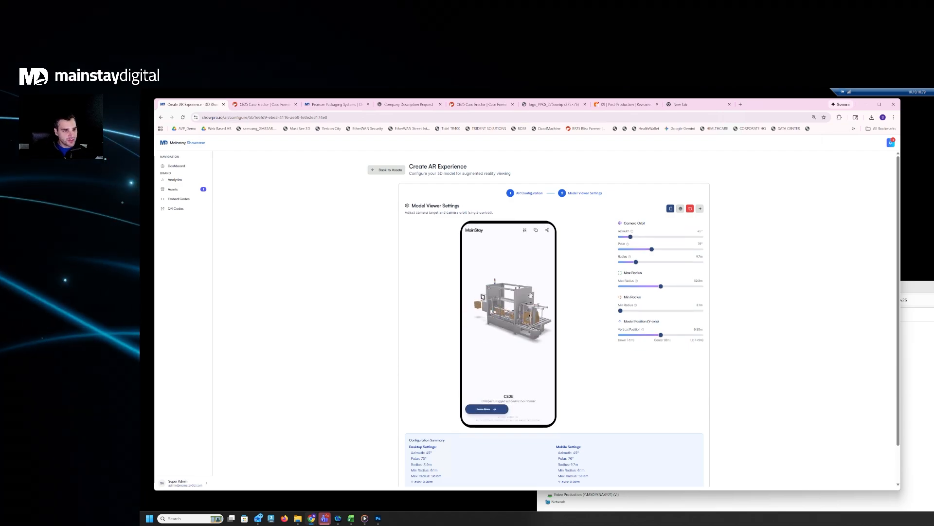
# Step: Limit how far the mobile preview zooms out by setting the max radius to 14 m
pyautogui.scroll(-10, 521, 298)
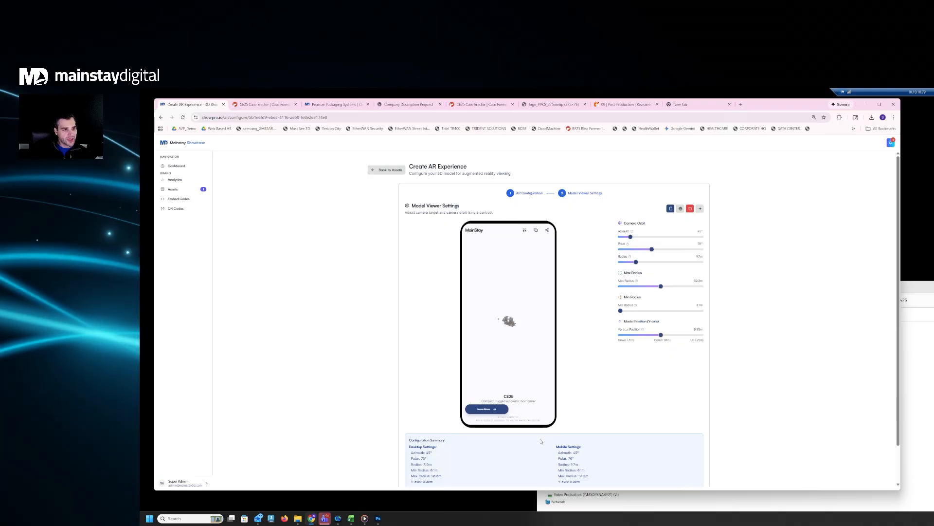
pyautogui.moveTo(662, 289); pyautogui.dragTo(633, 293)
pyautogui.doubleClick(699, 281)
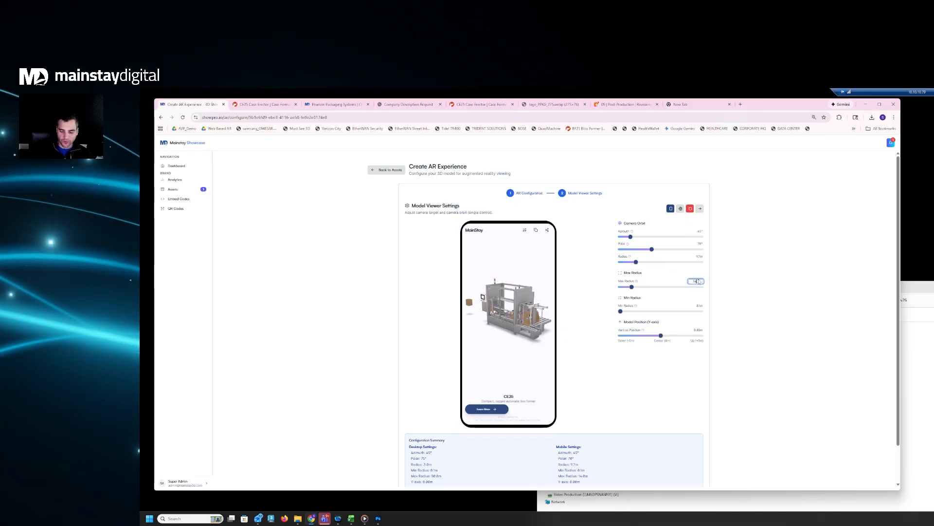
pyautogui.write('1')
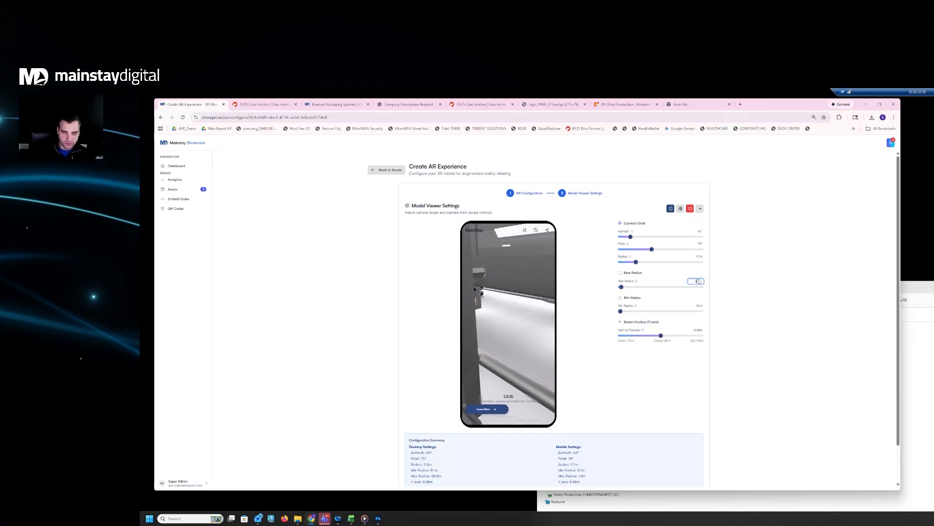
pyautogui.write('4')
pyautogui.press('Return')
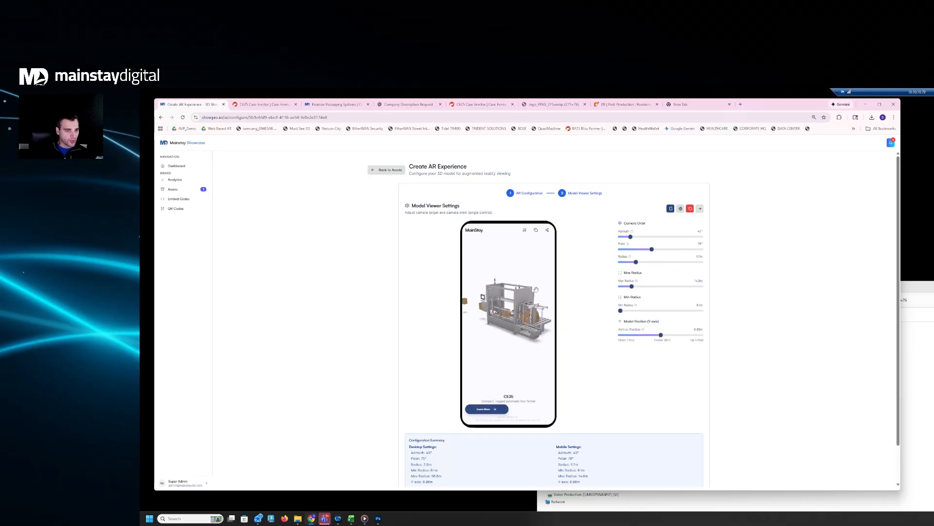
# Step: Limit how close the mobile preview zooms in by setting the min radius to 2 m
pyautogui.scroll(-5, 520, 294)
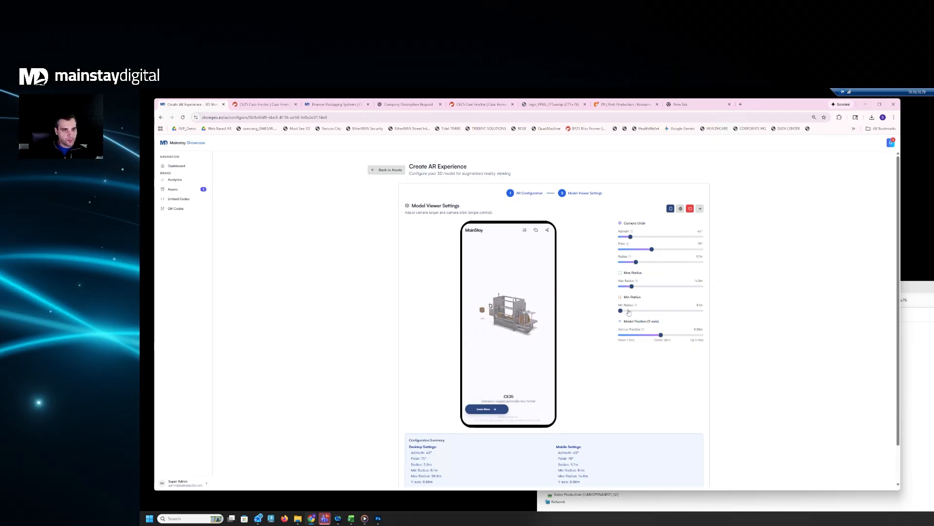
pyautogui.scroll(10, 524, 303)
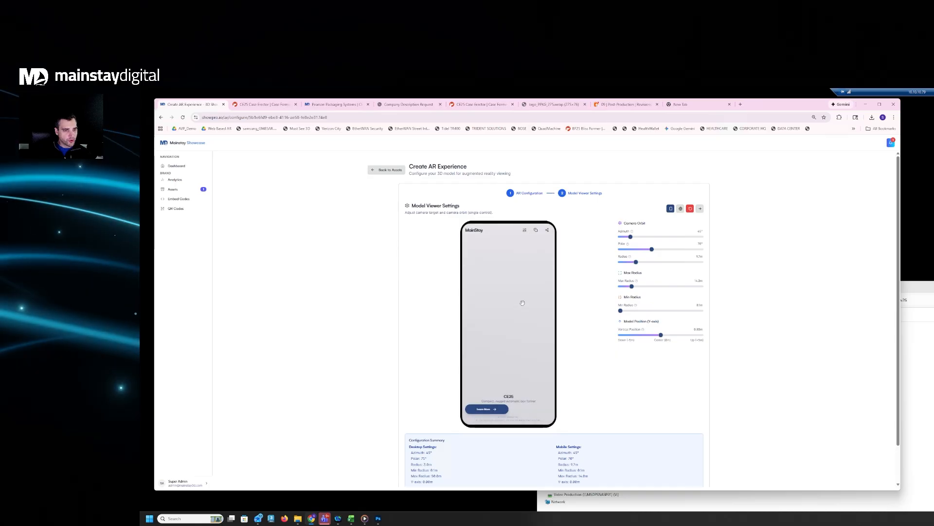
pyautogui.scroll(-10, 522, 302)
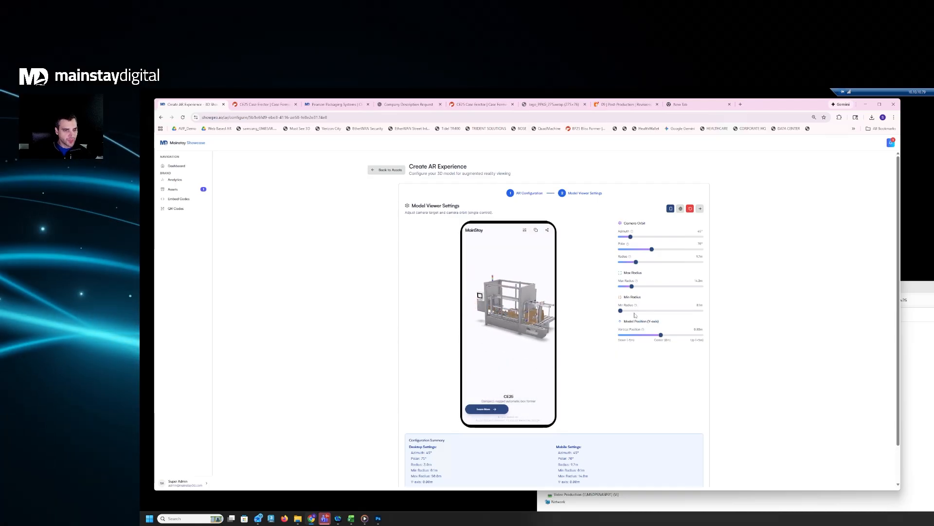
pyautogui.click(698, 305)
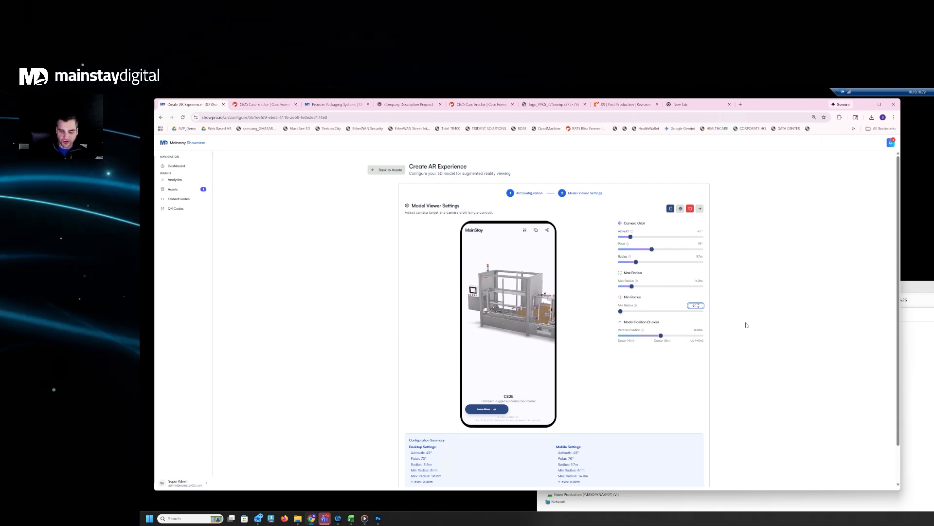
pyautogui.press('BackSpace')
pyautogui.press('BackSpace')
pyautogui.press('BackSpace')
pyautogui.write('2')
pyautogui.press('Return')
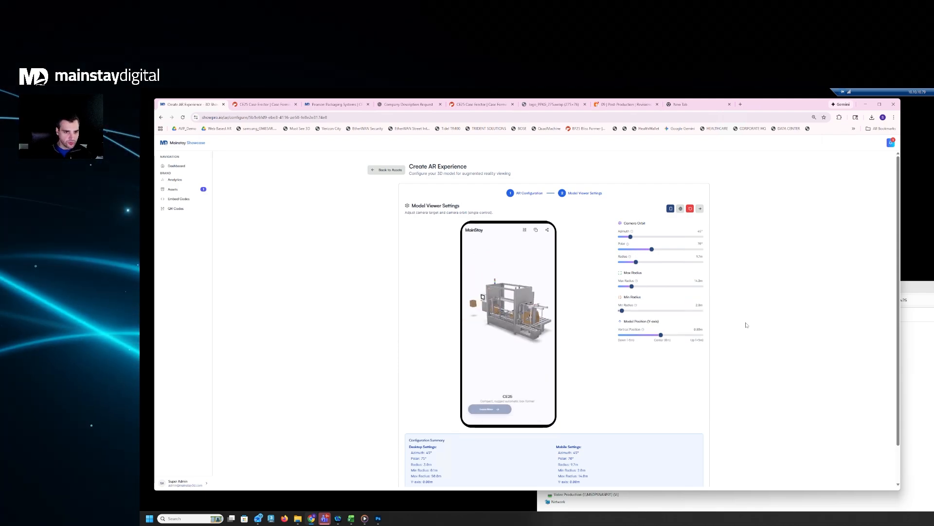
# Step: Examine the CE25 up close in the phone preview to check the minimum zoom distance, moving around the machine
pyautogui.scroll(10, 514, 304)
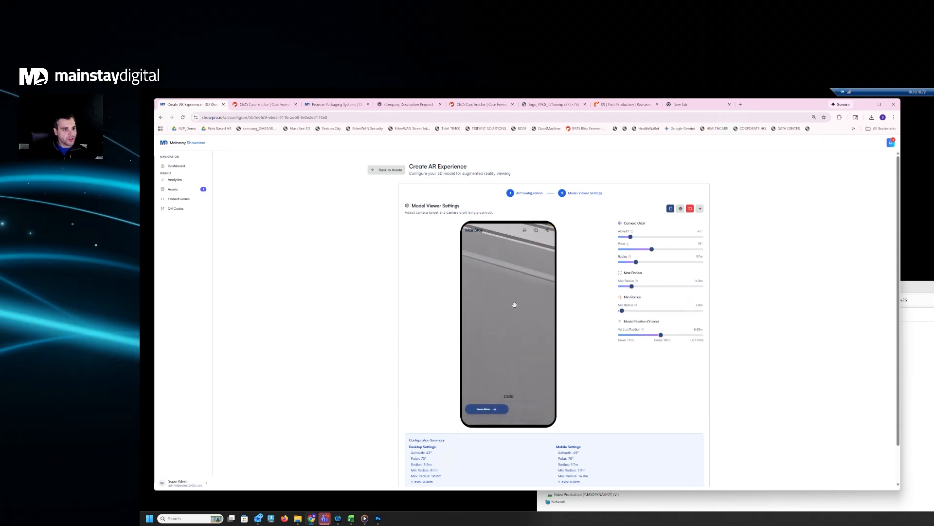
pyautogui.moveTo(515, 299); pyautogui.dragTo(499, 503)
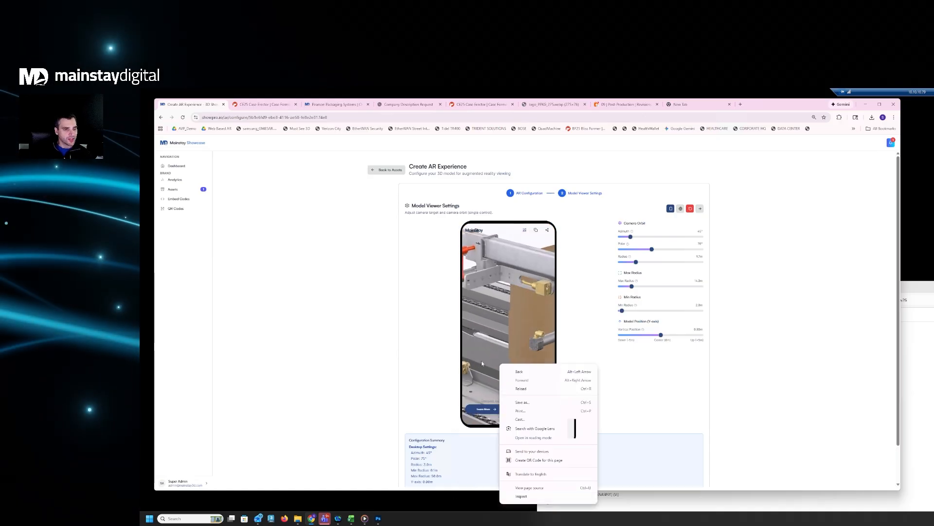
pyautogui.click(484, 353)
pyautogui.scroll(-5, 494, 321)
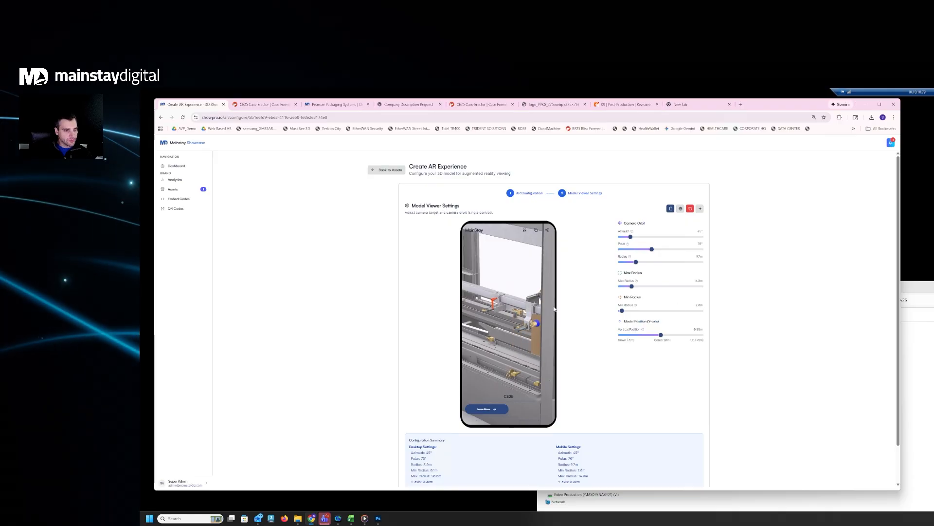
pyautogui.scroll(-5, 524, 309)
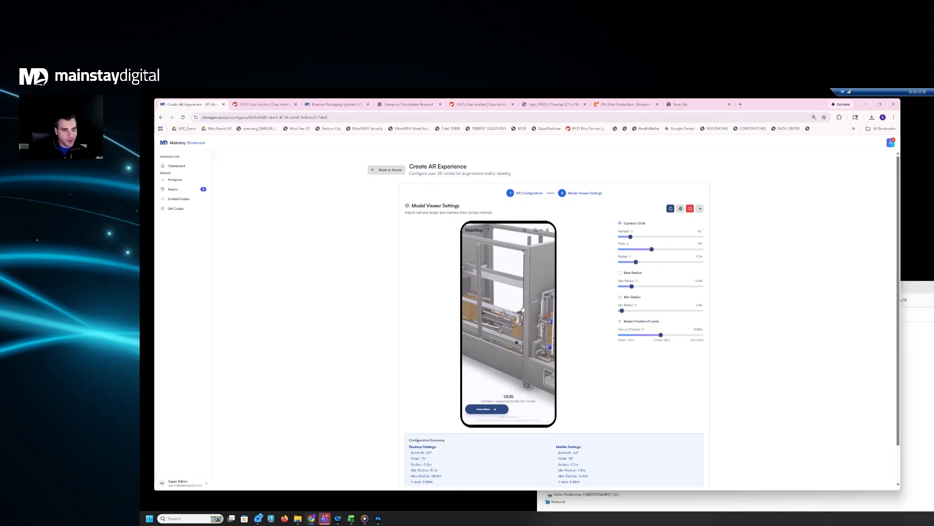
# Step: Raise the model's vertical position slightly for mobile and copy the mobile camera settings over to the desktop view
pyautogui.moveTo(662, 335)
pyautogui.mouseDown()
pyautogui.moveTo(670, 336)
pyautogui.moveTo(649, 336)
pyautogui.moveTo(662, 336)
pyautogui.mouseUp()
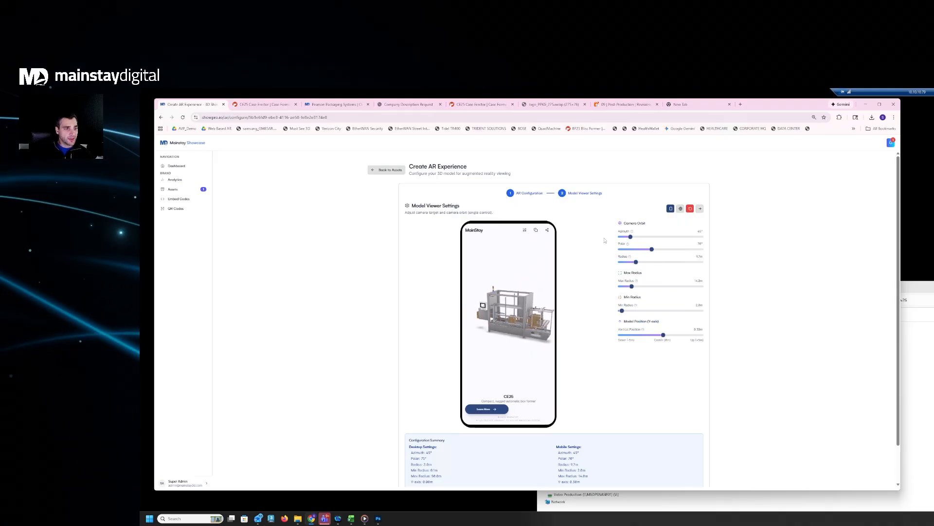
pyautogui.click(675, 208)
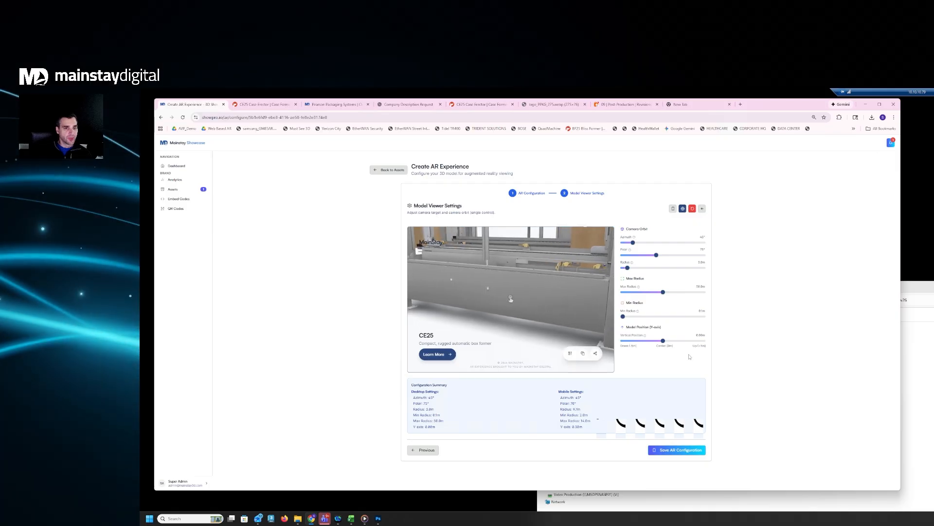
pyautogui.click(700, 209)
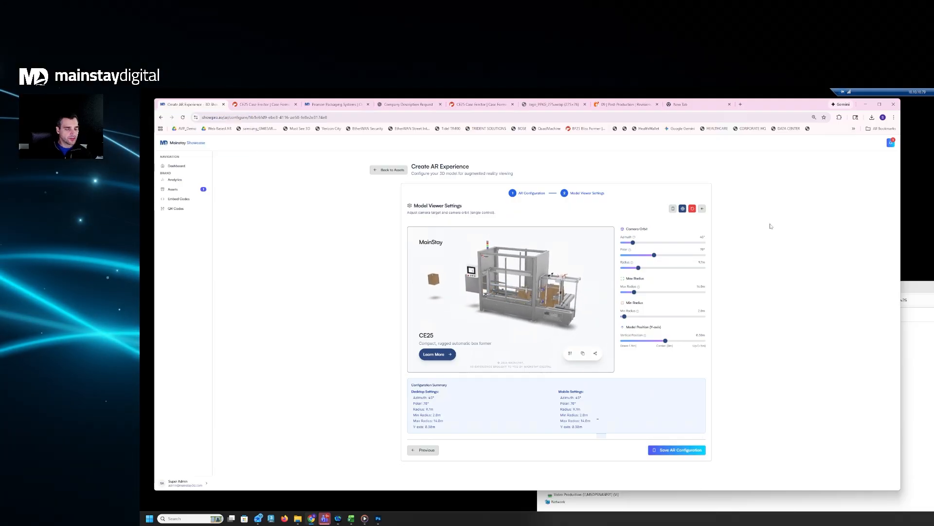
# Step: Raise the CE25's vertical position slightly in the desktop preview and save the AR configuration
pyautogui.click(665, 341)
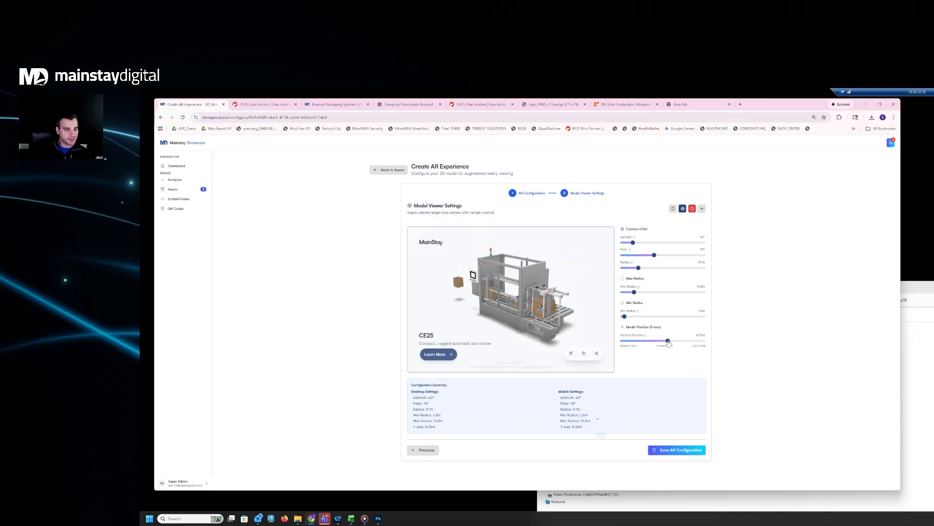
pyautogui.click(669, 342)
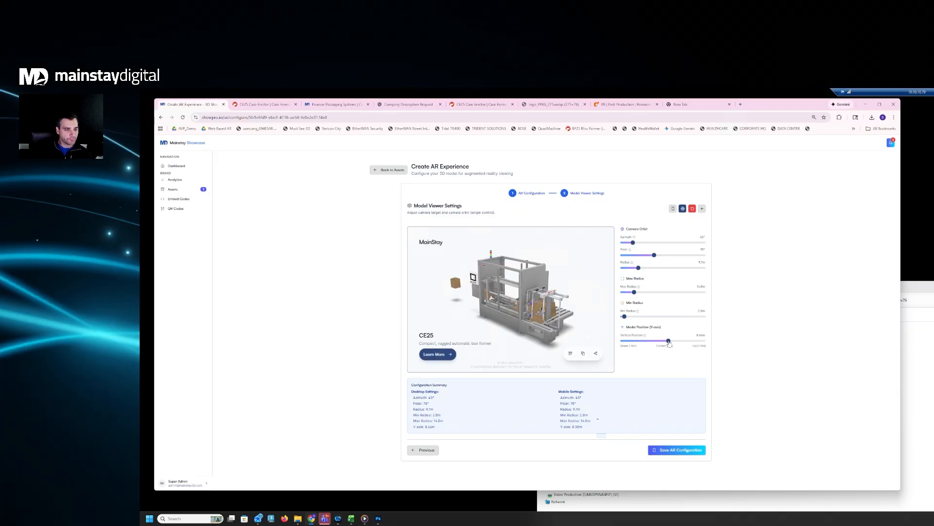
pyautogui.click(680, 450)
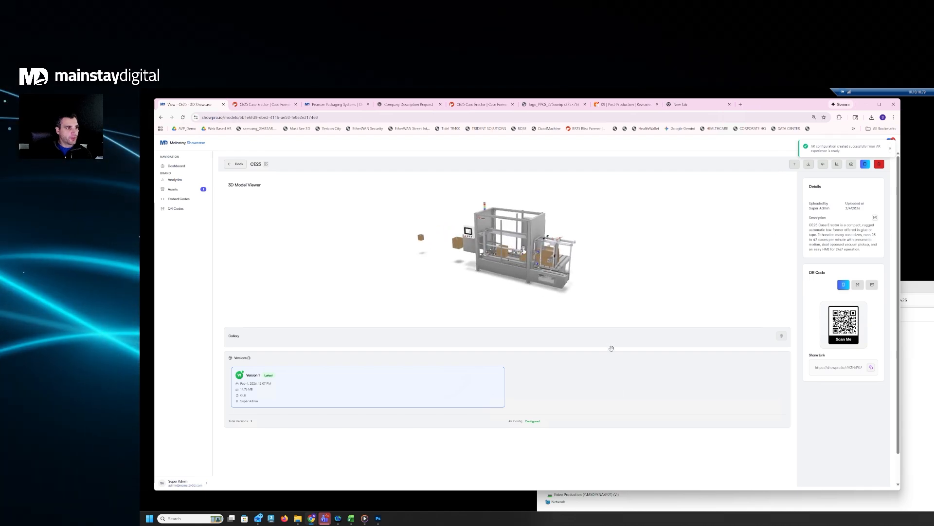
# Step: Reopen the CE25 asset from the asset library and launch its public AR experience
pyautogui.click(237, 164)
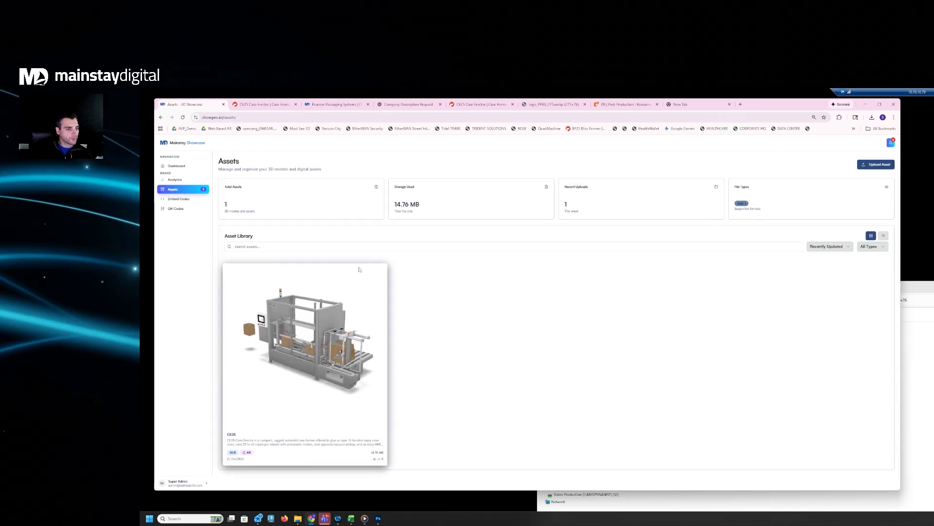
pyautogui.click(293, 328)
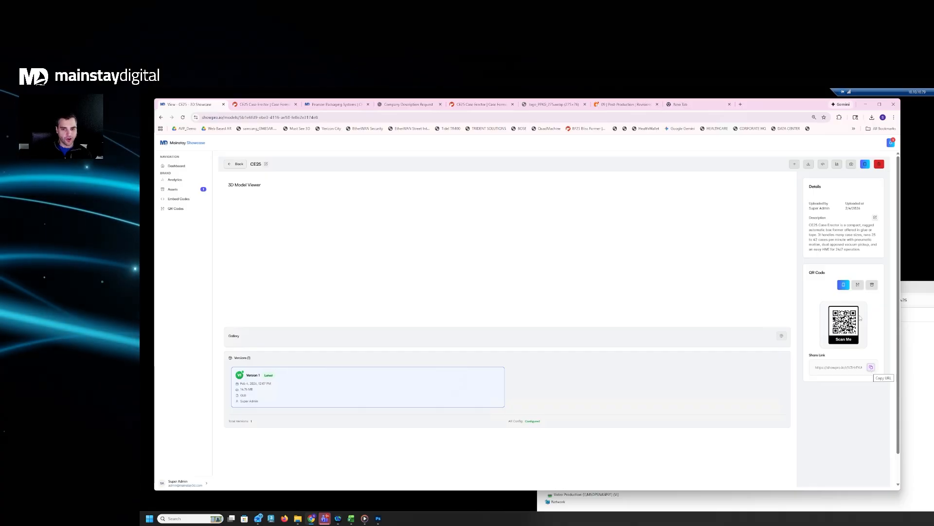
pyautogui.click(846, 289)
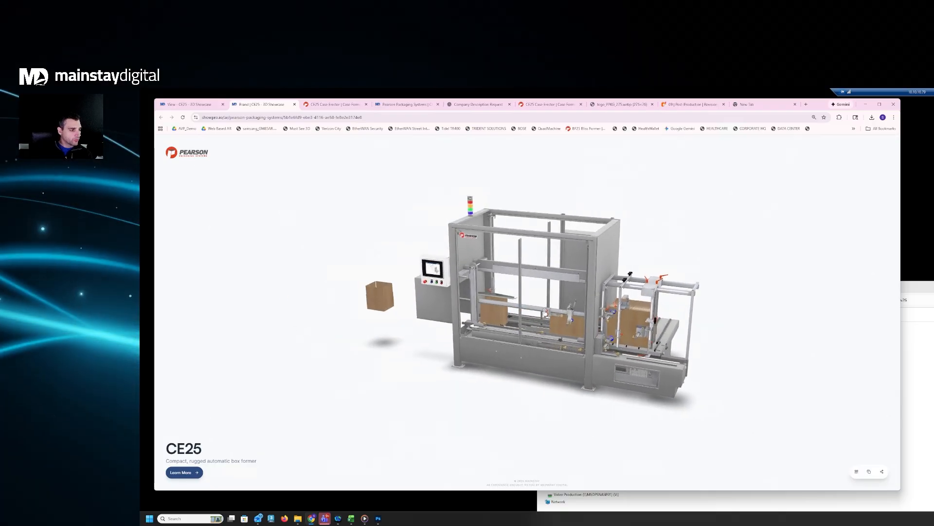
# Step: Check the CE25 title on the branded page and test its product link, returning to the AR experience
pyautogui.moveTo(166, 449); pyautogui.dragTo(193, 448)
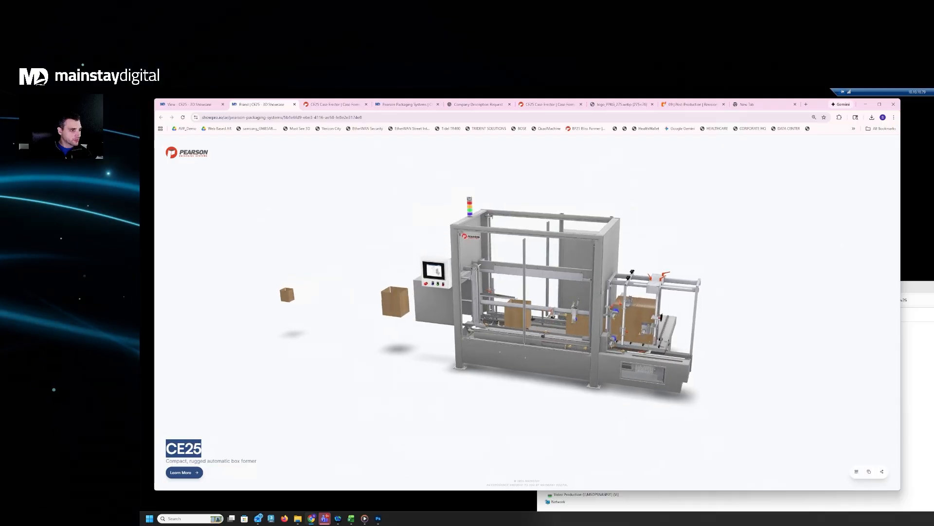
pyautogui.click(504, 312)
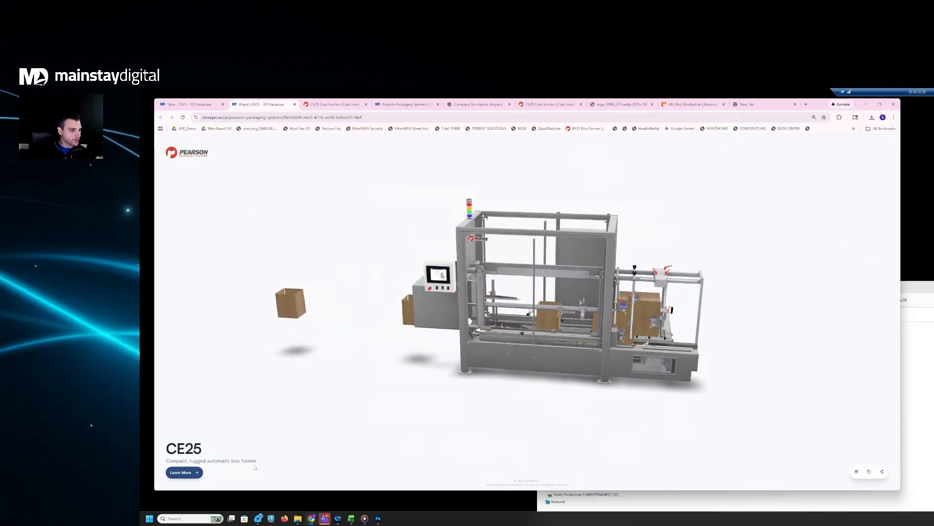
pyautogui.click(185, 473)
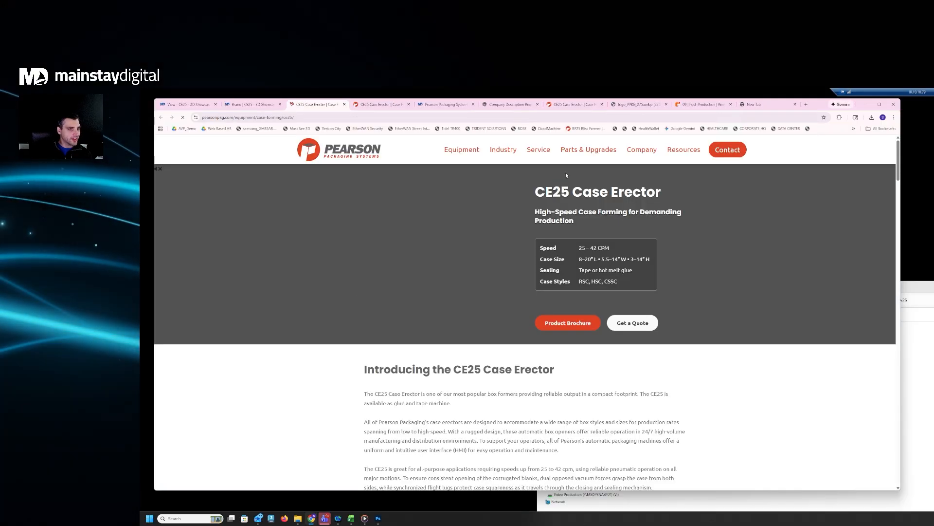
pyautogui.click(253, 105)
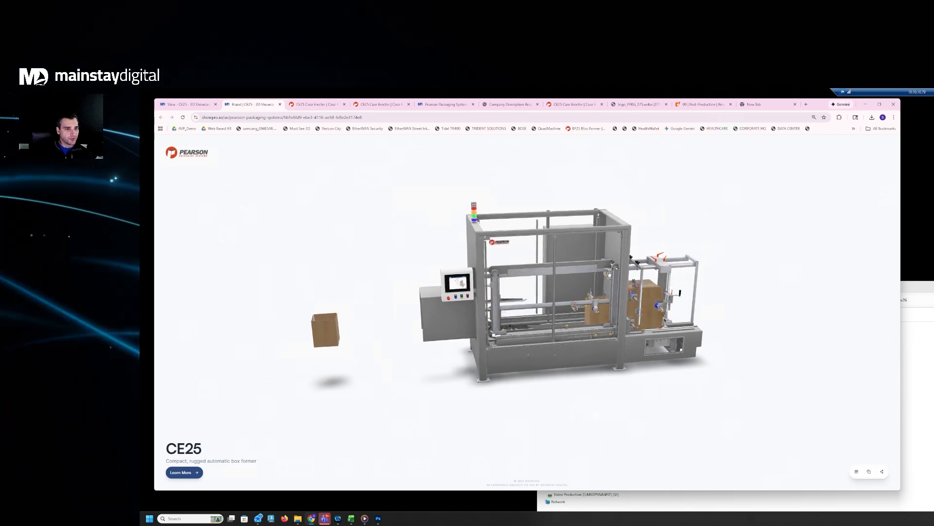
# Step: Examine the CE25 from several angles and distances in the AR experience and check its QR code for mobile viewing
pyautogui.moveTo(658, 250); pyautogui.dragTo(585, 269)
pyautogui.scroll(5, 564, 263)
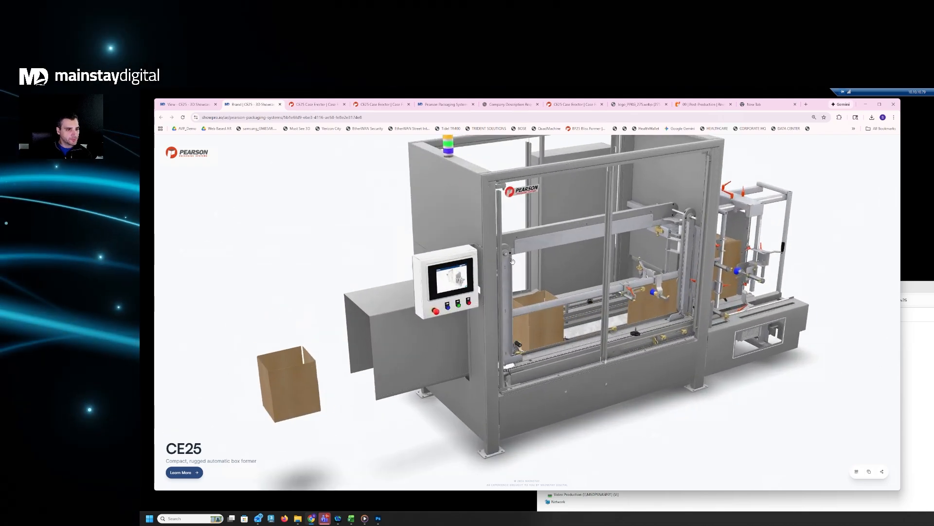
pyautogui.scroll(-5, 542, 267)
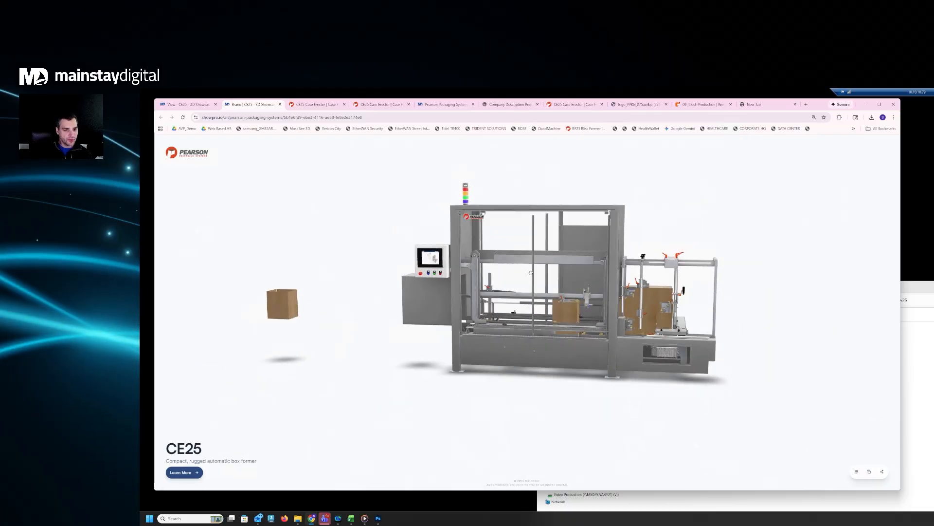
pyautogui.click(856, 473)
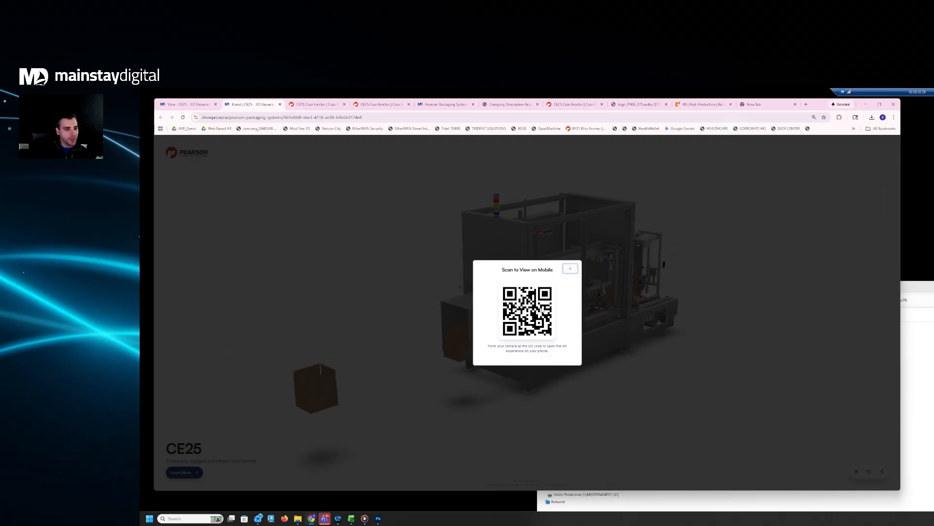
pyautogui.click(571, 269)
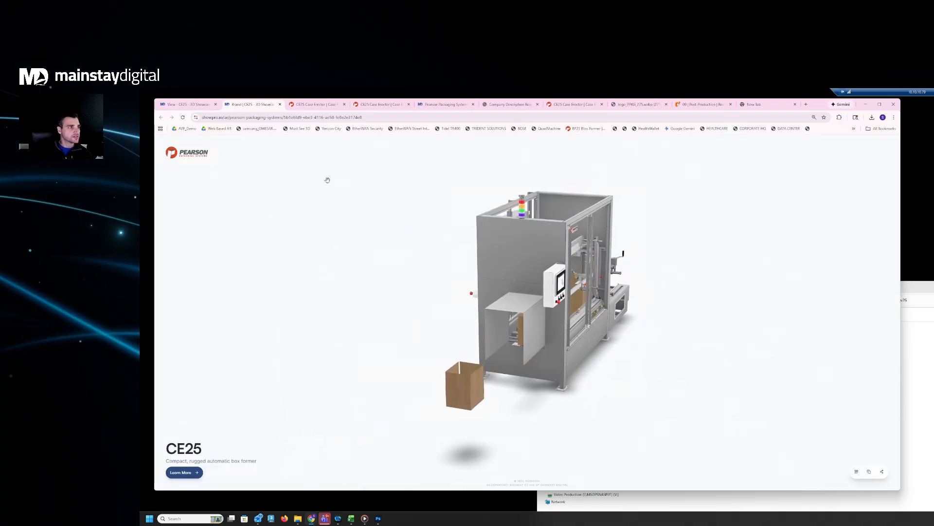
pyautogui.moveTo(555, 319); pyautogui.dragTo(498, 321)
# Step: Return to the CE25 asset page and review its AR configuration form, leaving it without making changes
pyautogui.click(192, 104)
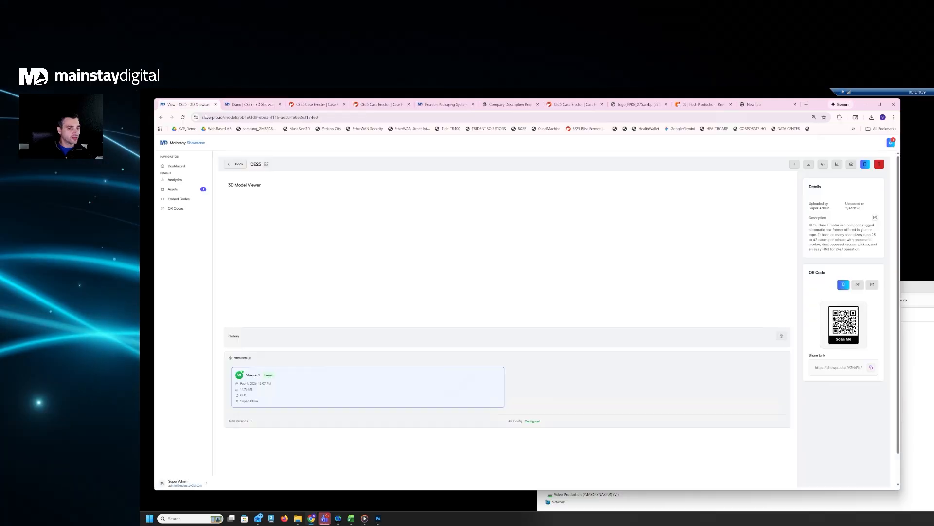
pyautogui.click(864, 167)
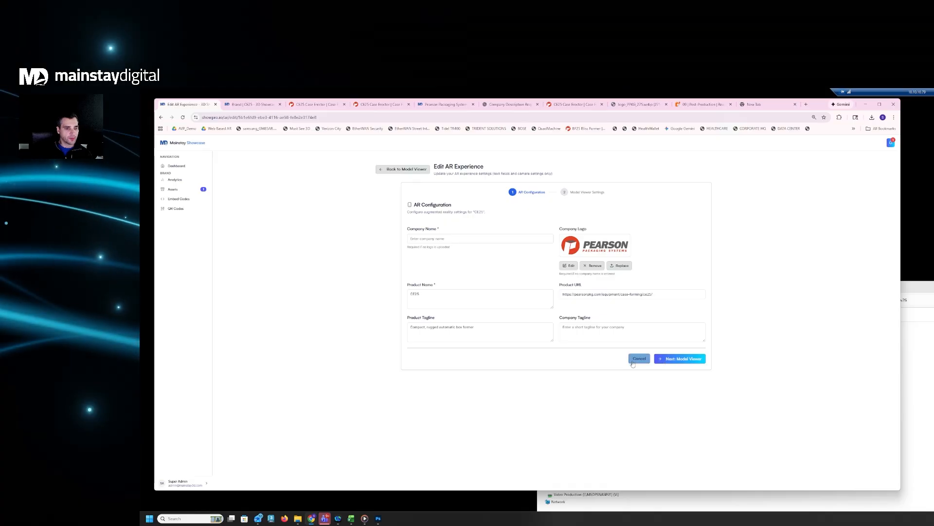
pyautogui.click(639, 359)
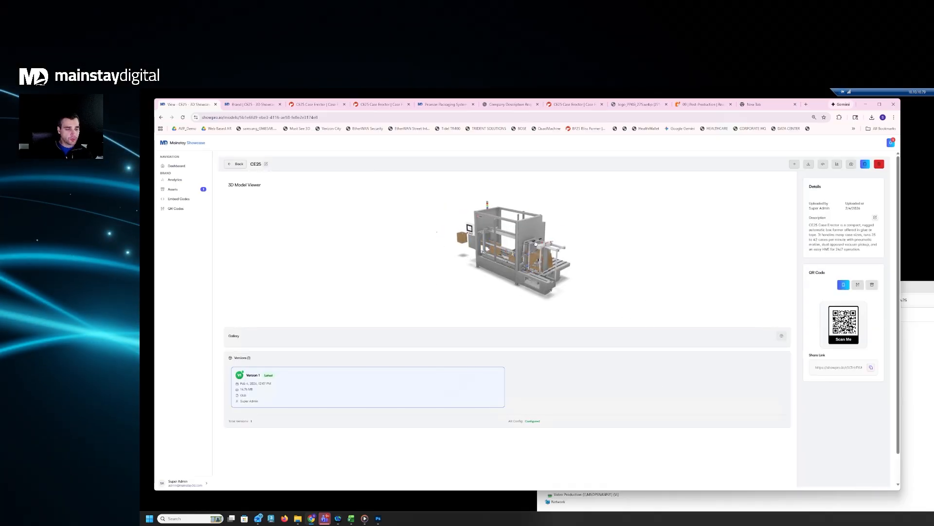
# Step: Inspect the CE25 in the asset page's 3D viewer, looking closely at the control panel and case-forming section
pyautogui.moveTo(506, 255); pyautogui.dragTo(524, 246)
pyautogui.scroll(6, 524, 246)
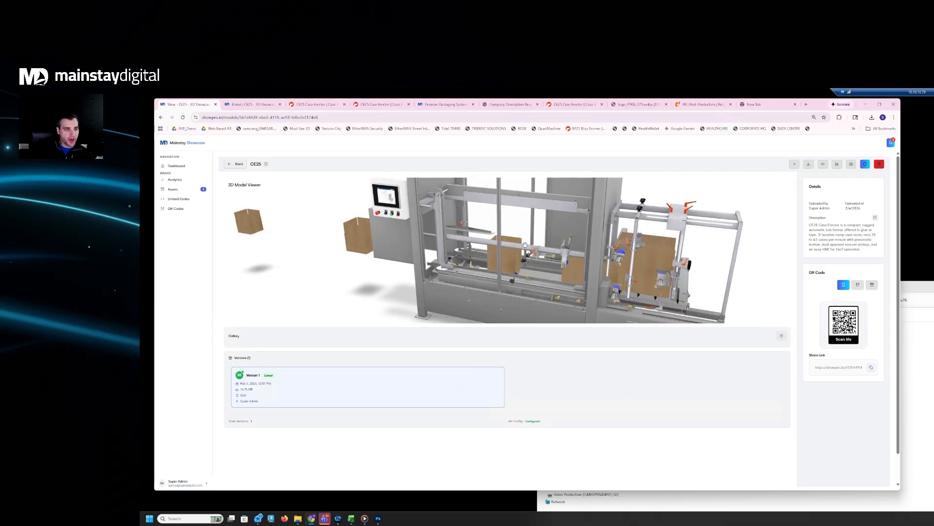
pyautogui.moveTo(482, 222); pyautogui.dragTo(412, 215)
pyautogui.scroll(3, 483, 264)
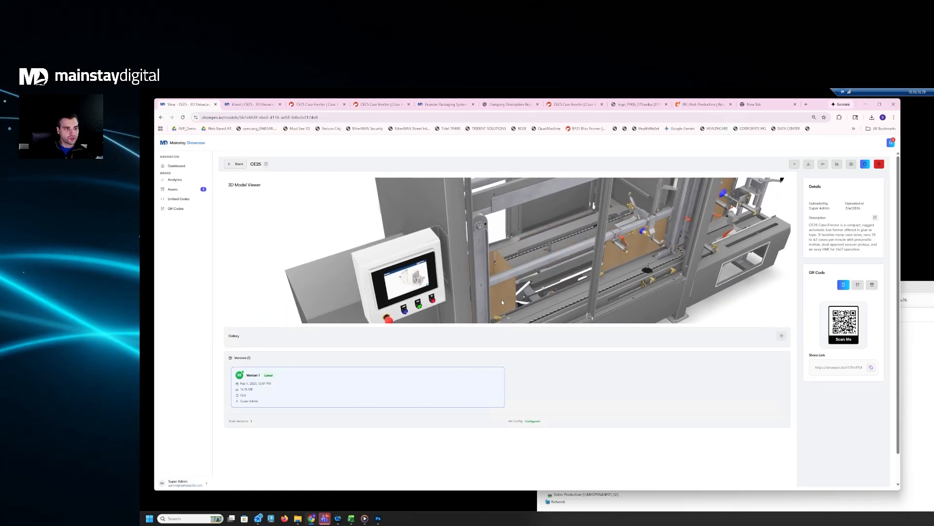
pyautogui.moveTo(540, 246); pyautogui.dragTo(508, 242)
pyautogui.scroll(-6, 508, 249)
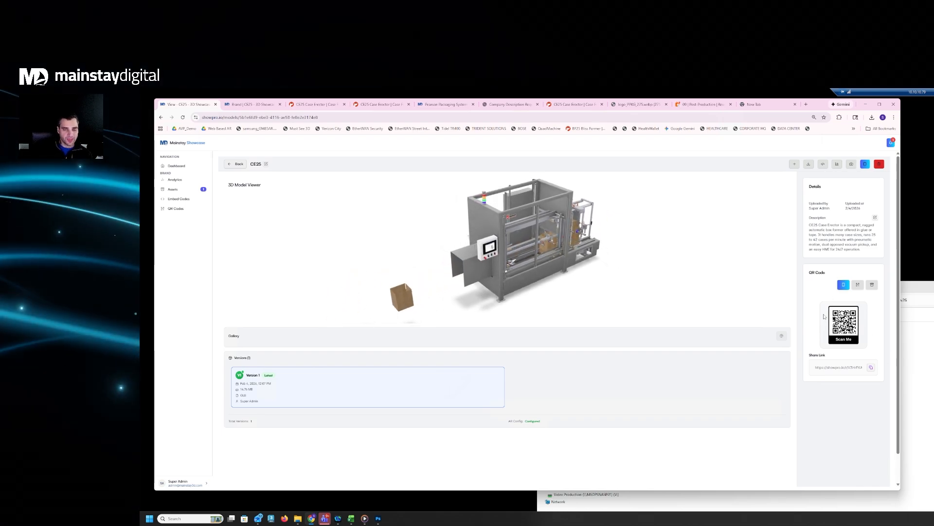
# Step: Look over the new-version upload form for the CE25, cancel it and display Version 1 of the model
pyautogui.click(782, 164)
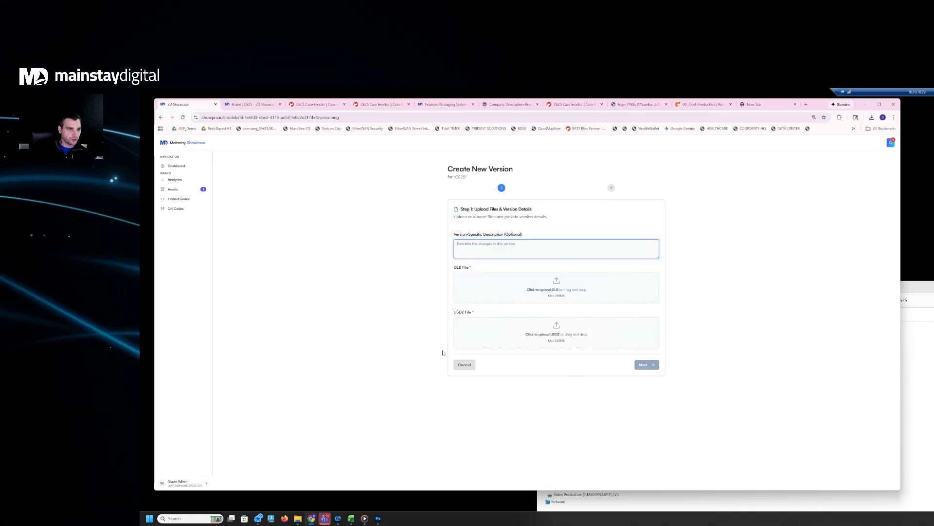
pyautogui.click(464, 364)
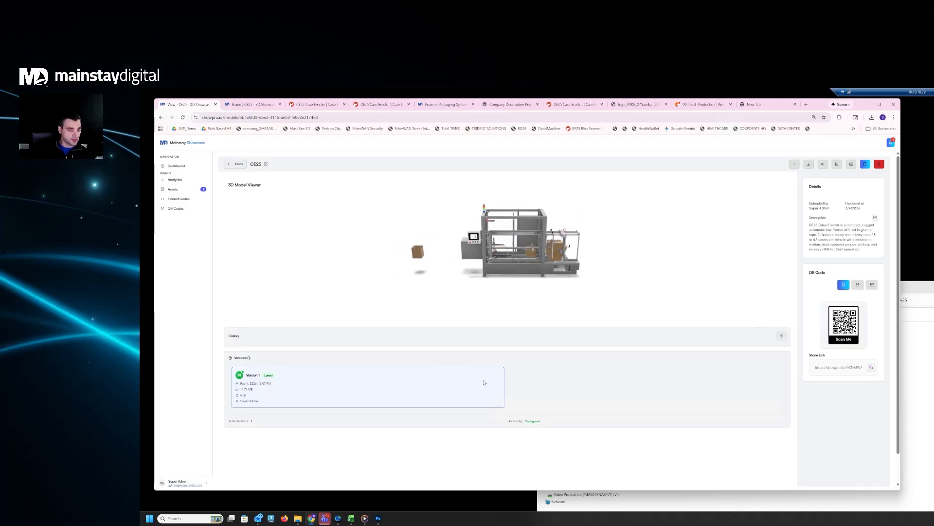
pyautogui.click(508, 385)
pyautogui.click(442, 376)
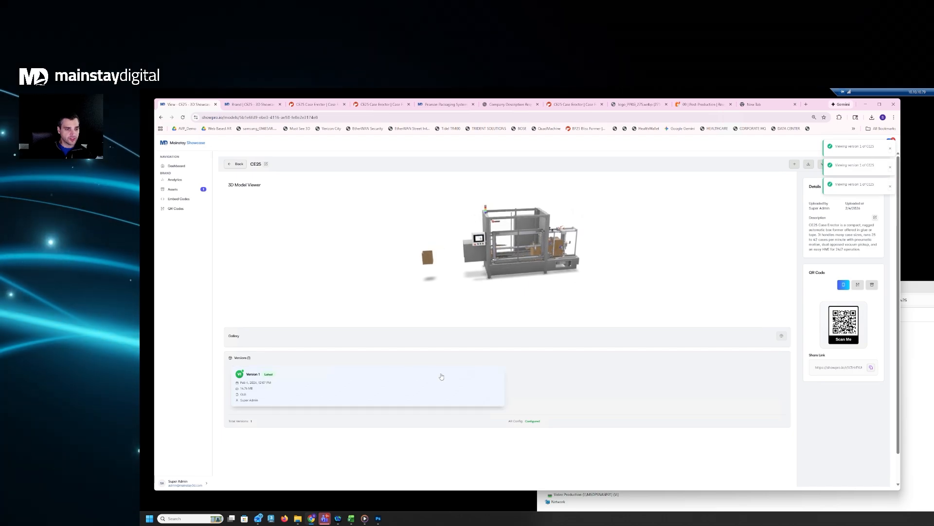